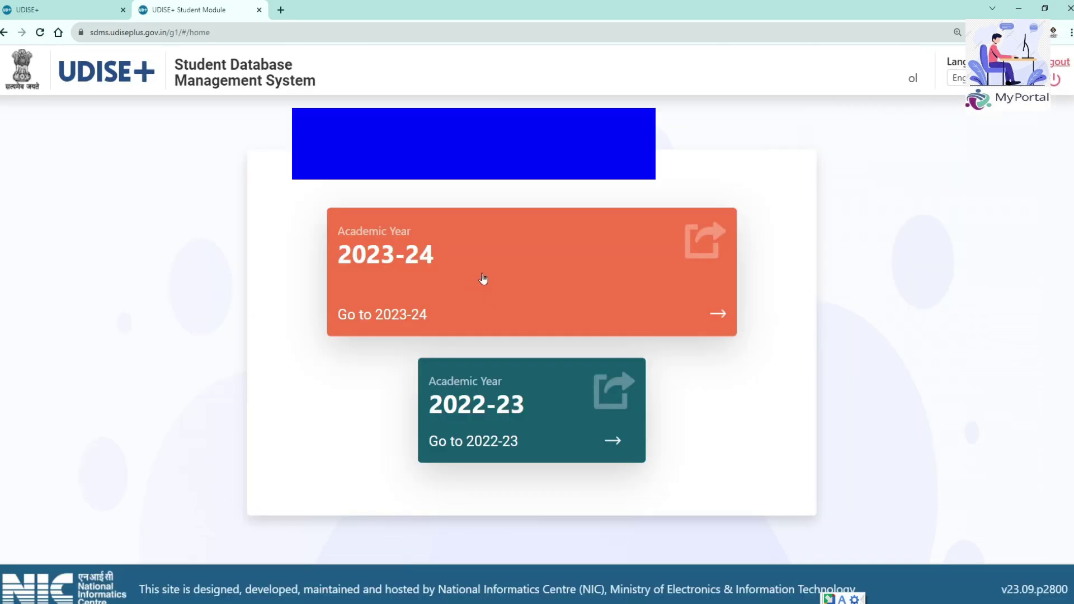
- Open academic year 2023-24 and try to add a student to Nursery/KG/PP3 Section A
click(483, 279)
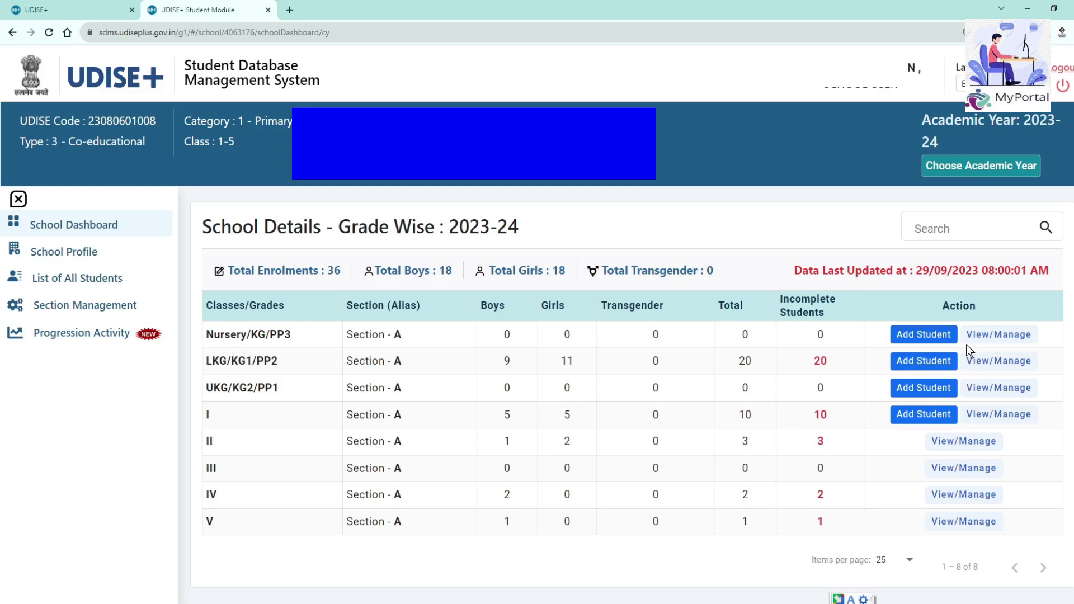
click(925, 336)
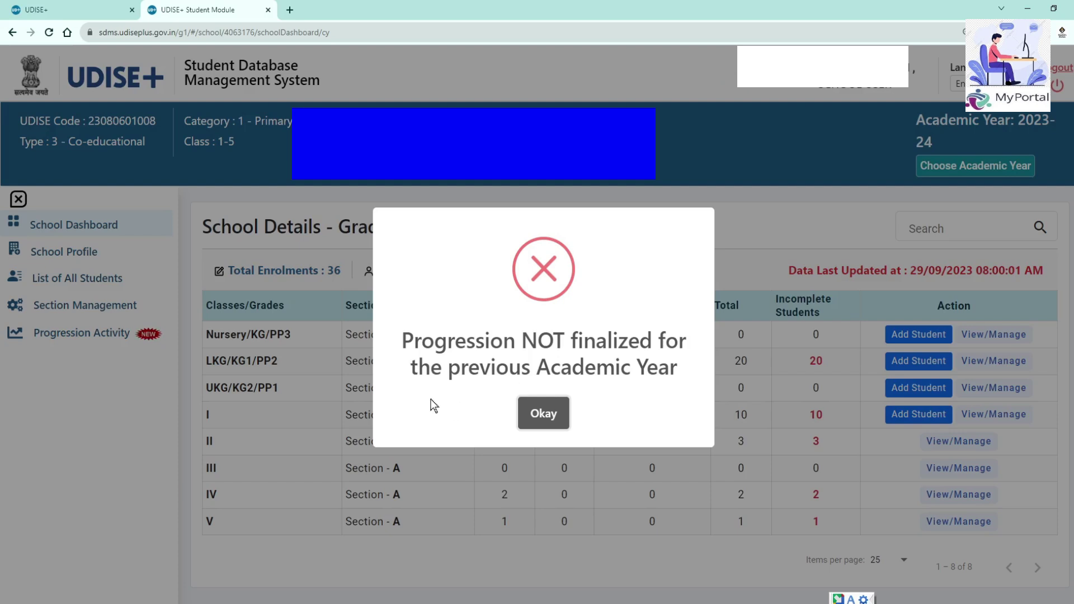
click(548, 421)
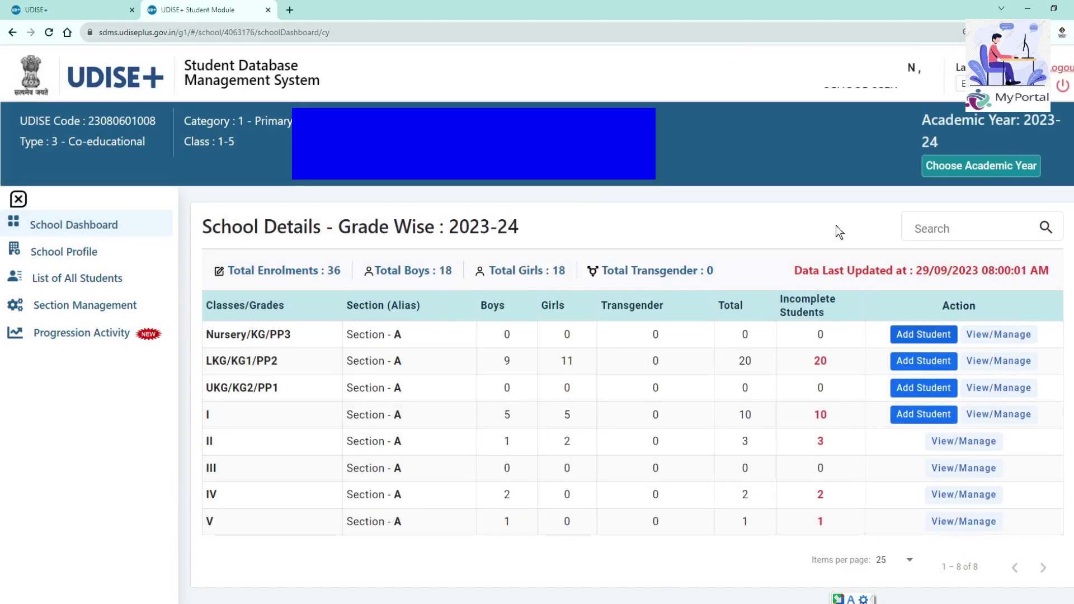
- Finalize the school's progression for academic year 2022-23, accepting the declaration that the data is free from errors and inconsistencies
click(66, 340)
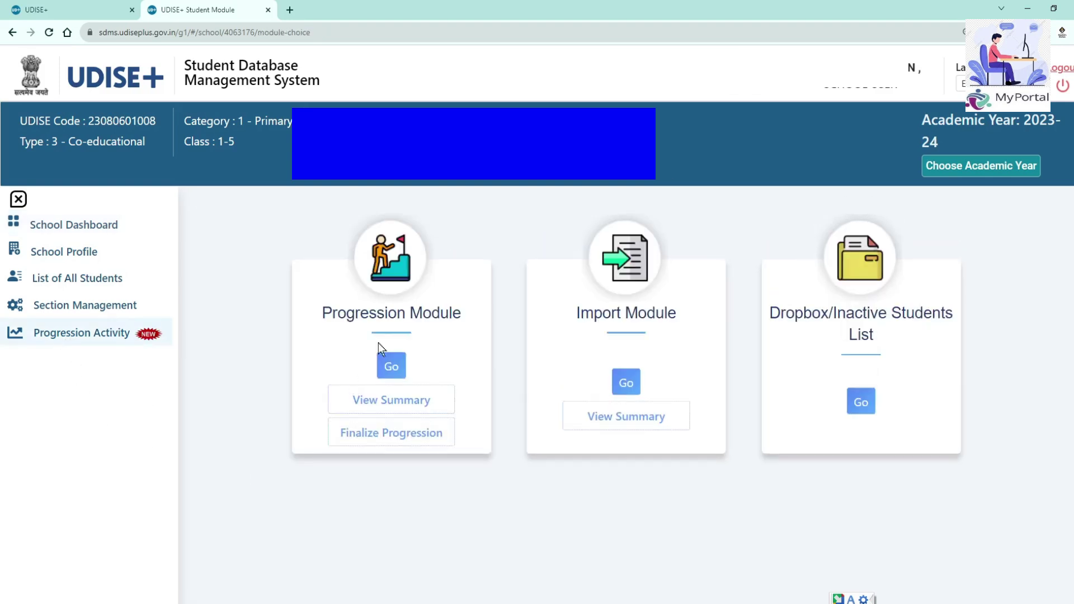
click(348, 445)
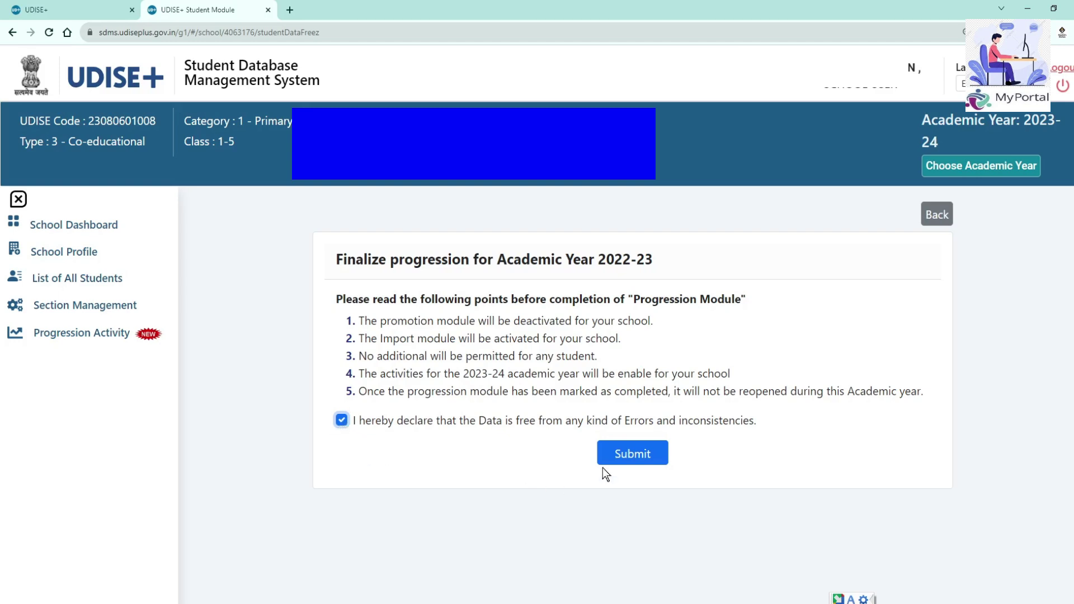
click(631, 461)
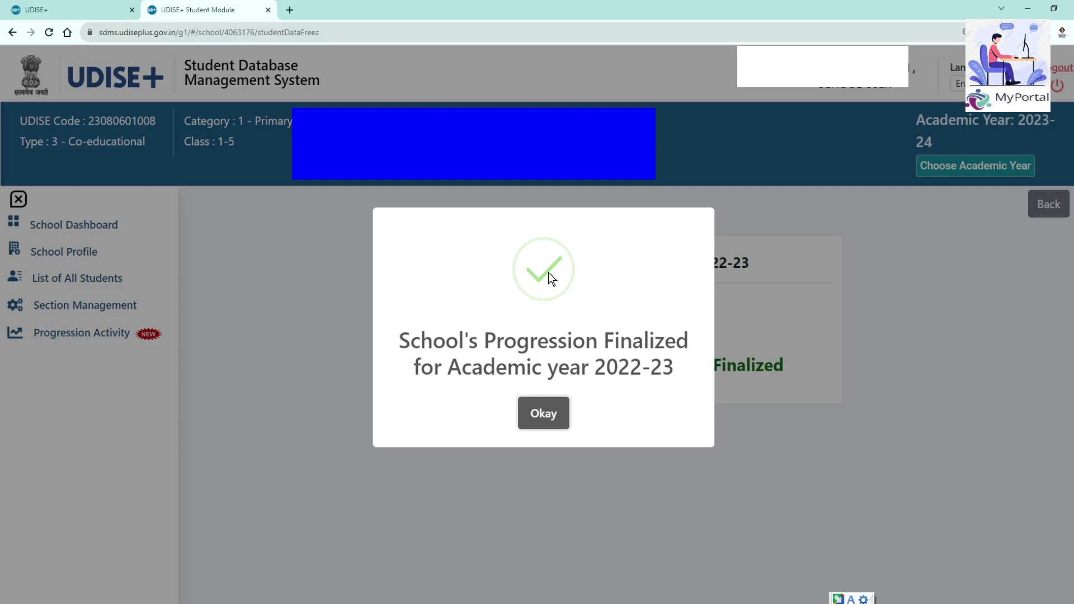
drag(398, 344, 688, 340)
drag(414, 367, 650, 390)
click(549, 415)
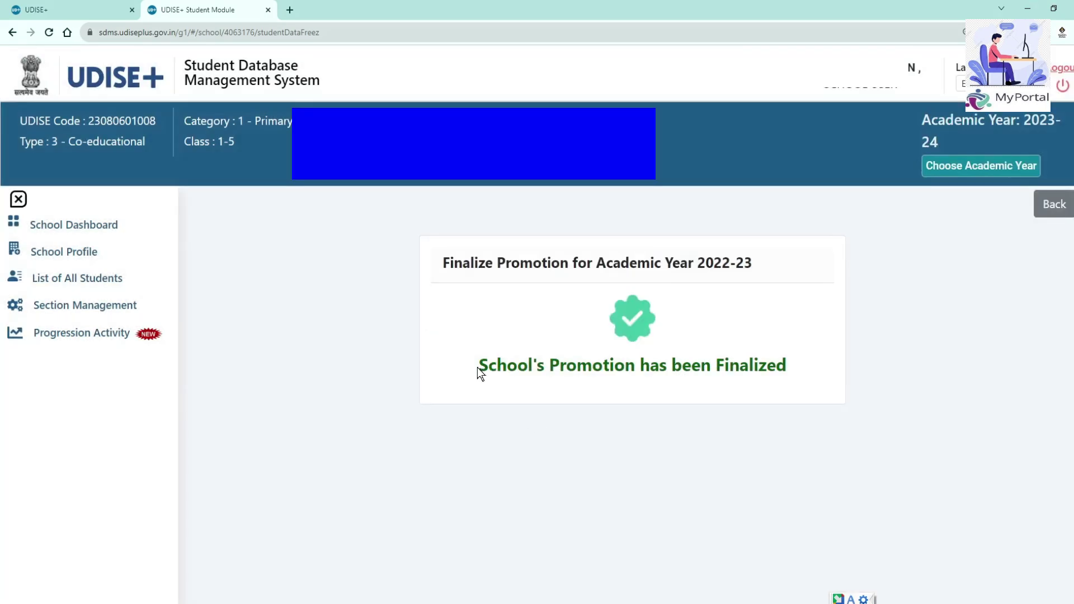
drag(479, 365, 790, 379)
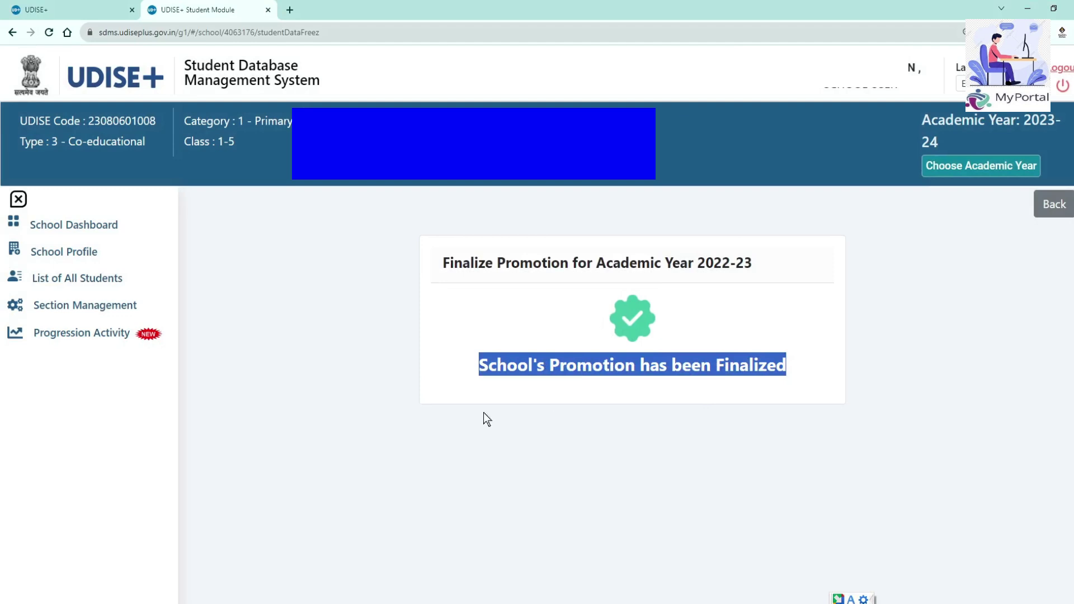
click(330, 403)
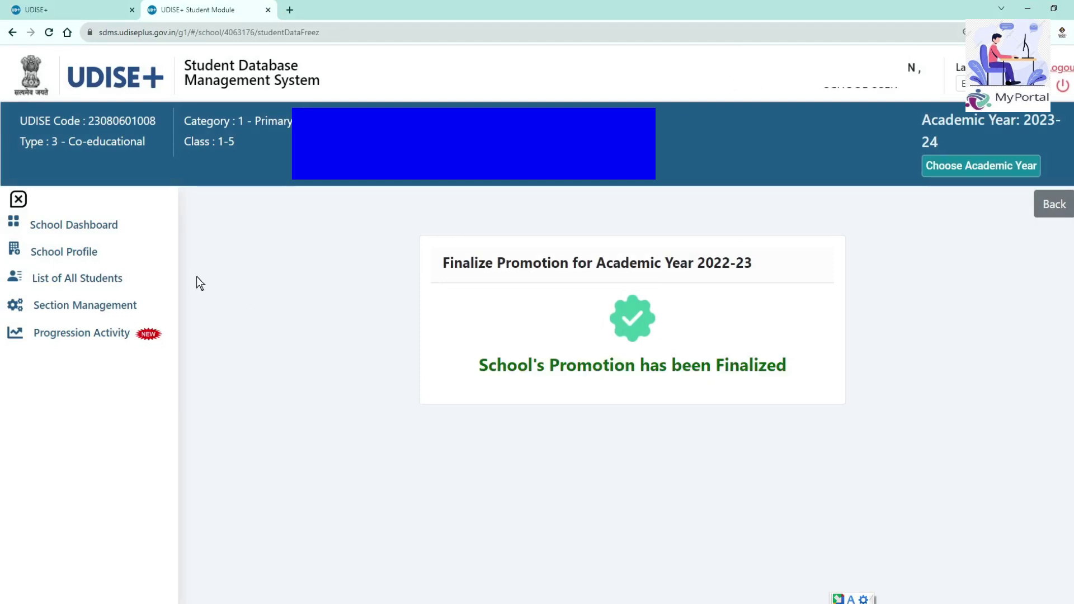
- Return to the school dashboard and open the new student form for Nursery/KG/PP3 Section A
click(69, 232)
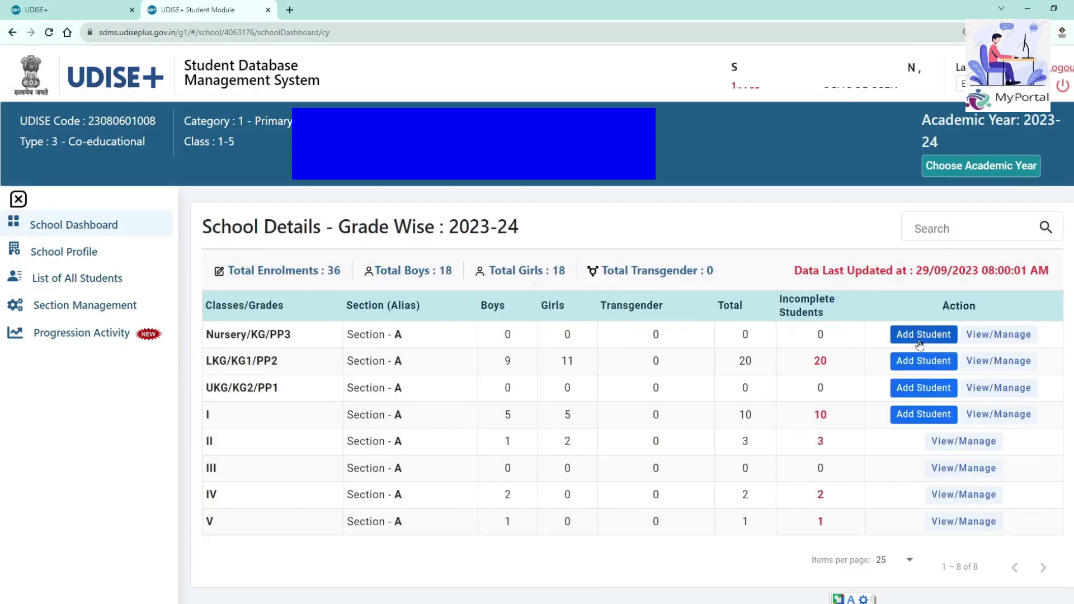
click(920, 338)
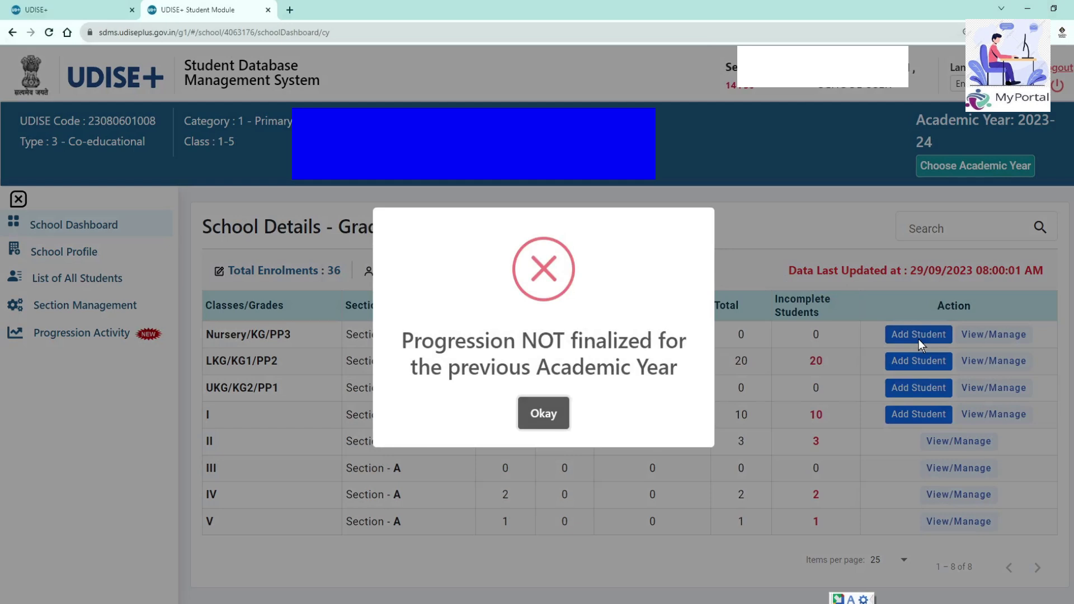
click(543, 417)
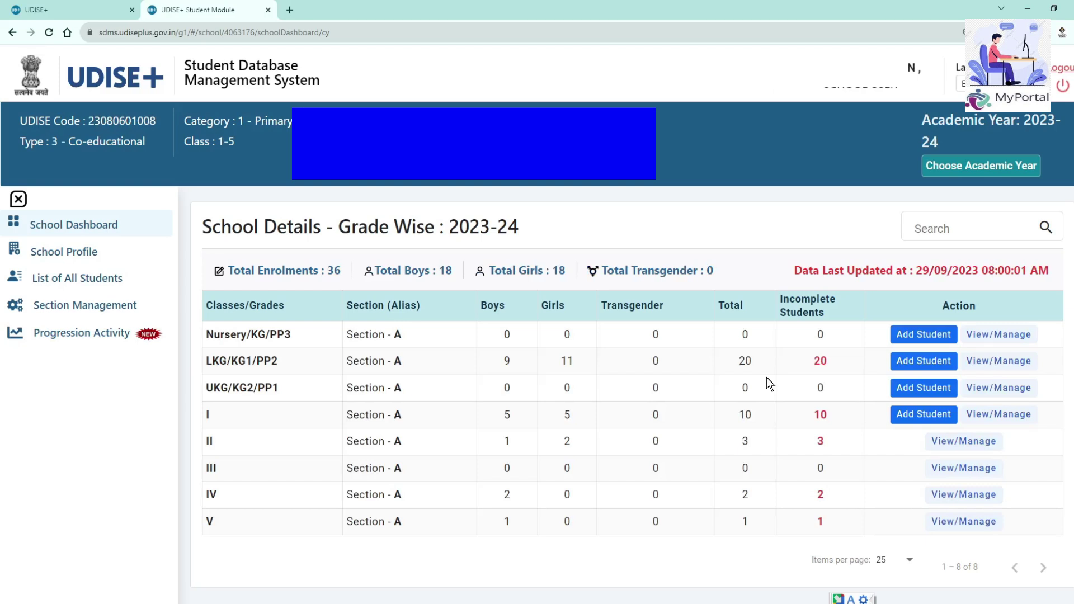
click(918, 336)
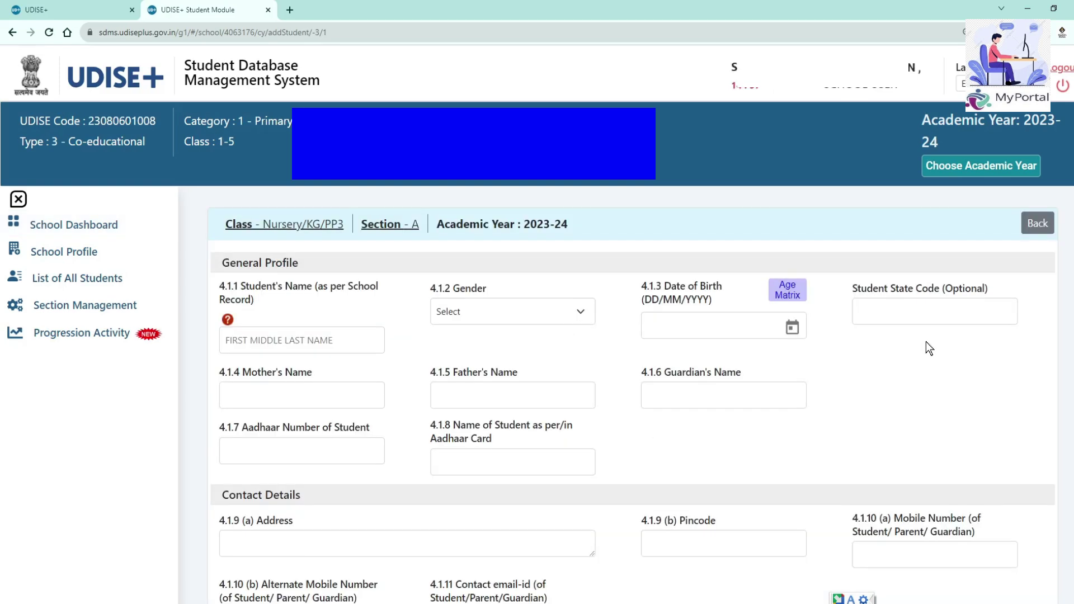
- Review the General Profile fields of the new student form, from the student's name through the name on the Aadhaar card
scroll(854, 409, down, 1)
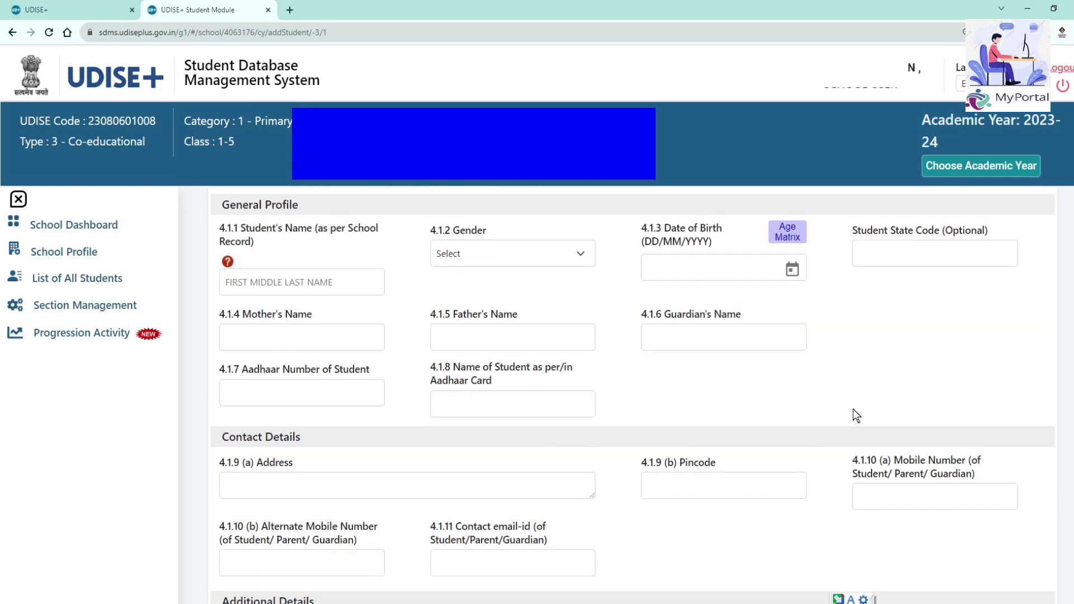
scroll(854, 408, up, 1)
click(283, 331)
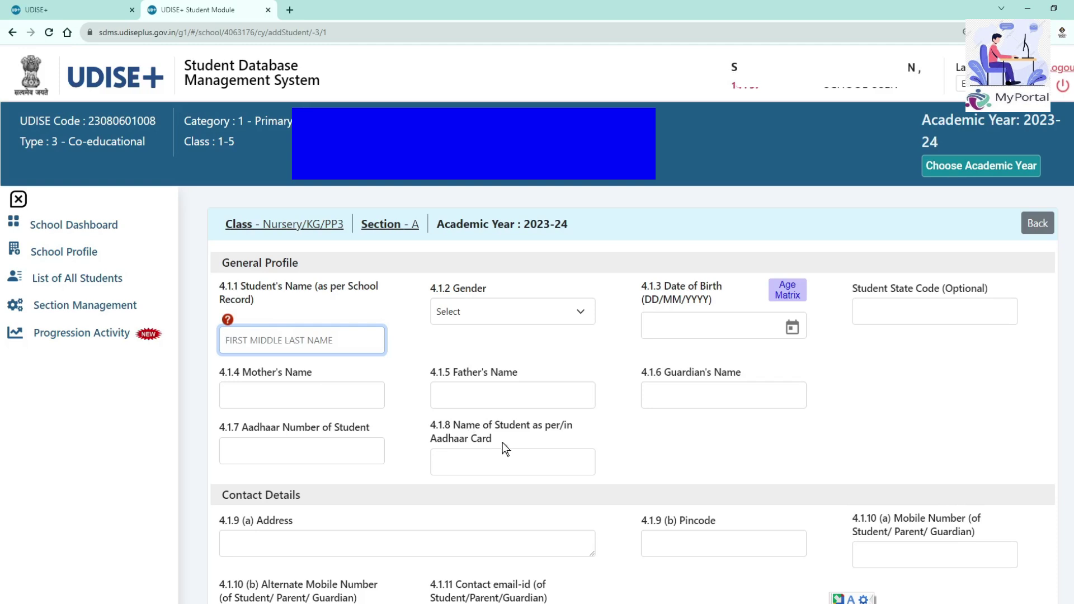
scroll(411, 388, down, 1)
drag(256, 230, 290, 227)
drag(466, 230, 477, 231)
drag(664, 229, 700, 229)
drag(853, 229, 1001, 241)
drag(251, 329, 309, 330)
drag(466, 329, 503, 330)
drag(671, 329, 710, 324)
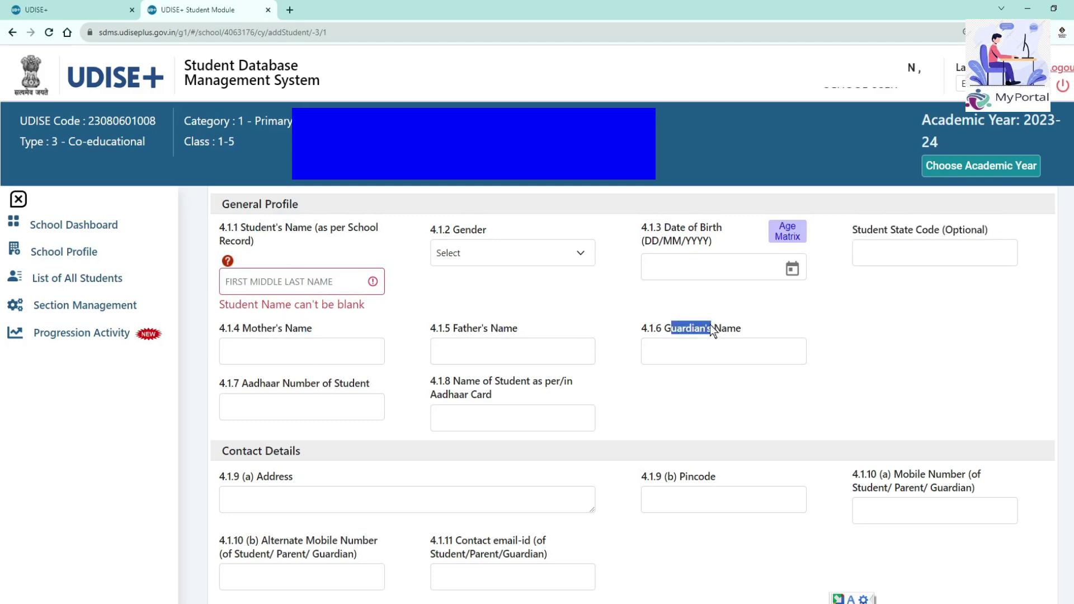
scroll(710, 324, down, 3)
drag(241, 211, 324, 212)
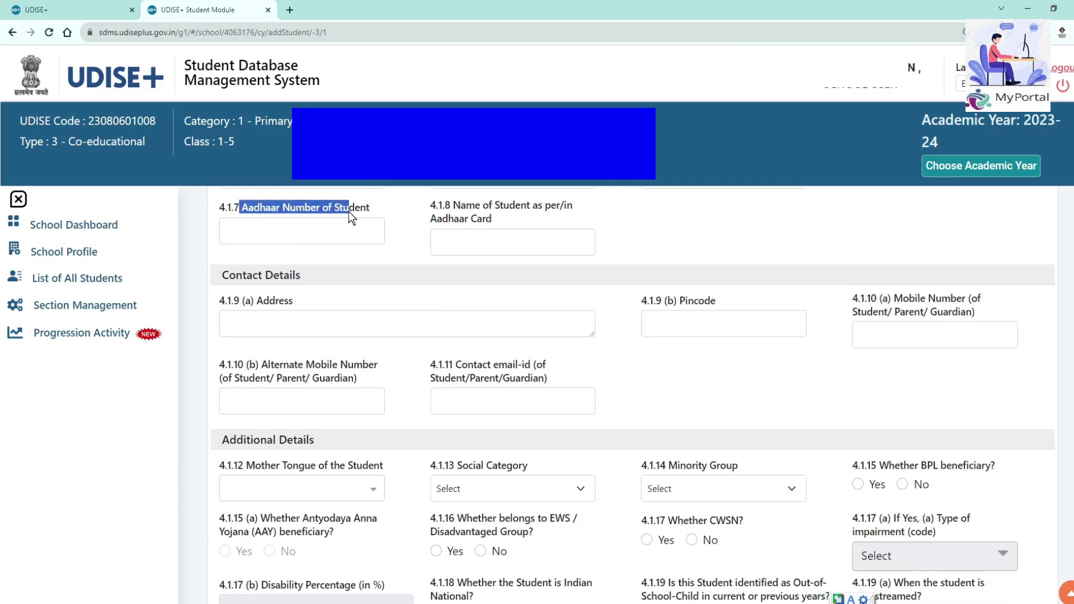
drag(453, 206, 471, 218)
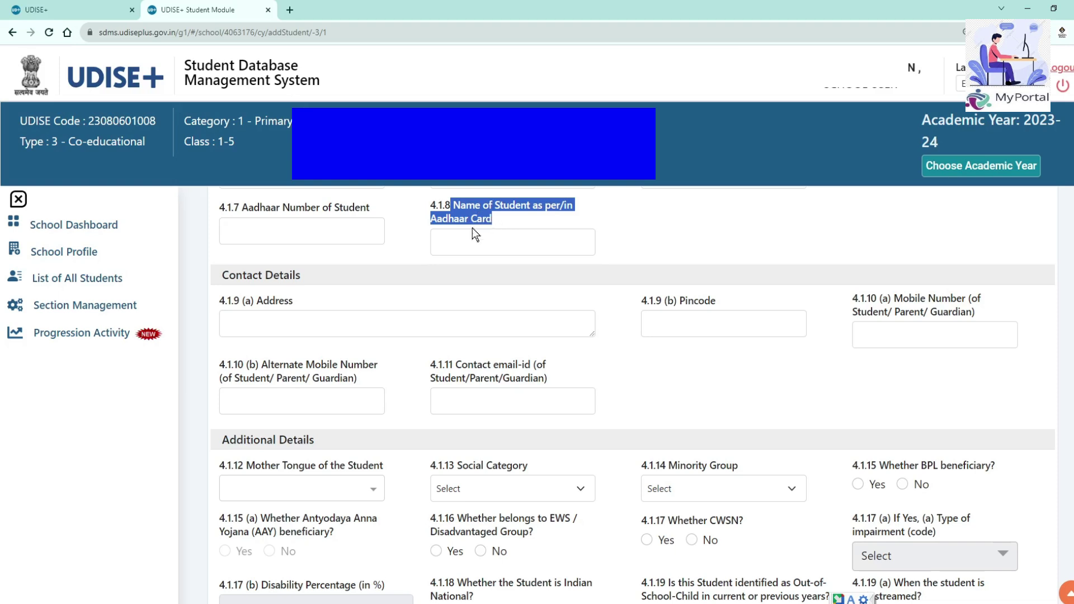
- Review the Contact Details fields for address, pincode, mobile numbers and contact email
drag(257, 301, 300, 302)
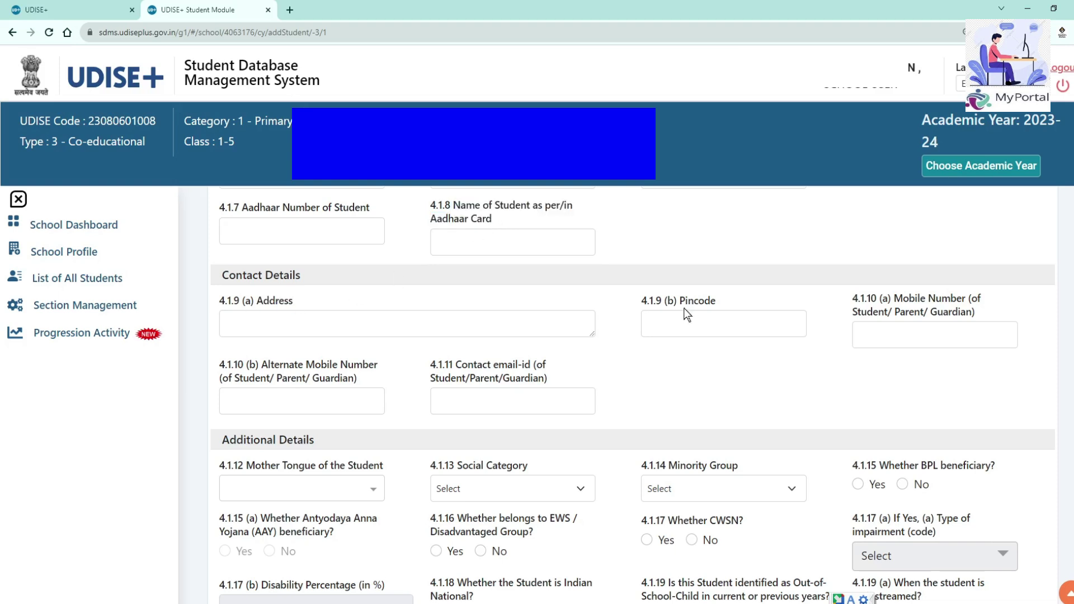
drag(902, 300, 926, 308)
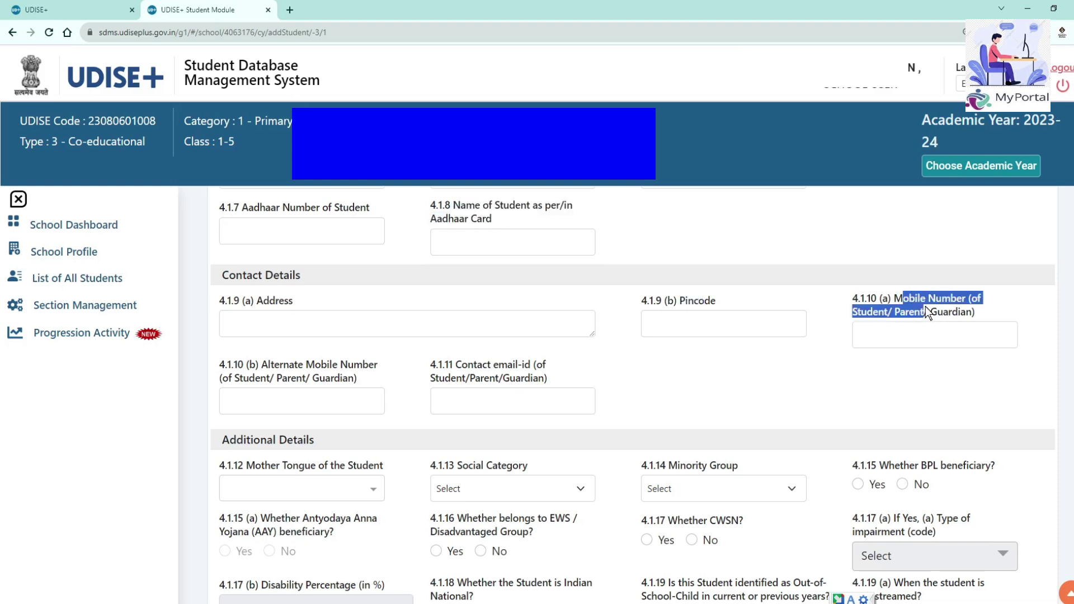
click(926, 314)
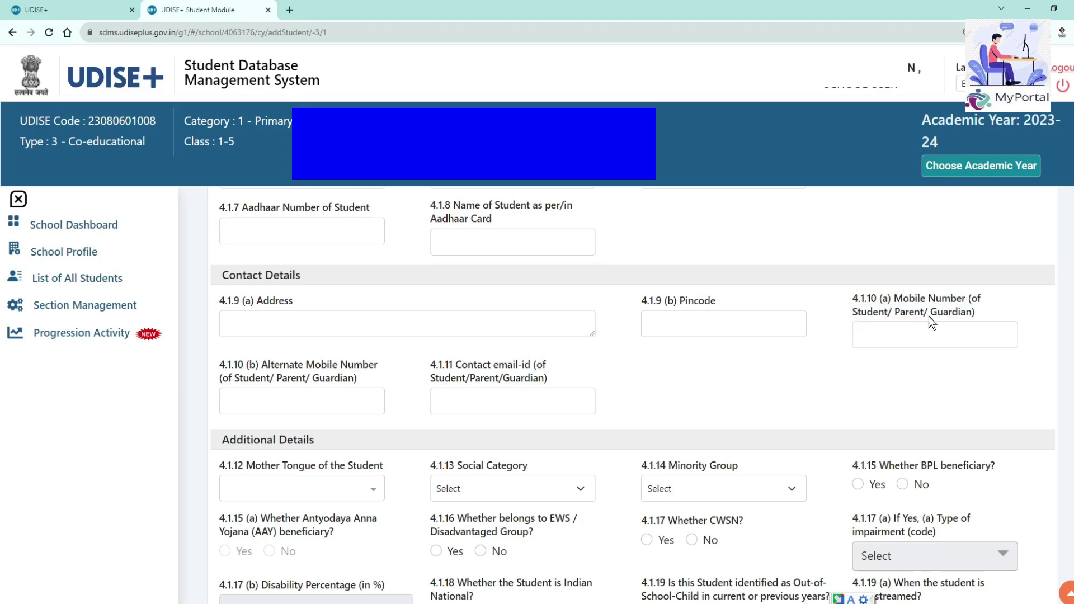
scroll(930, 319, down, 2)
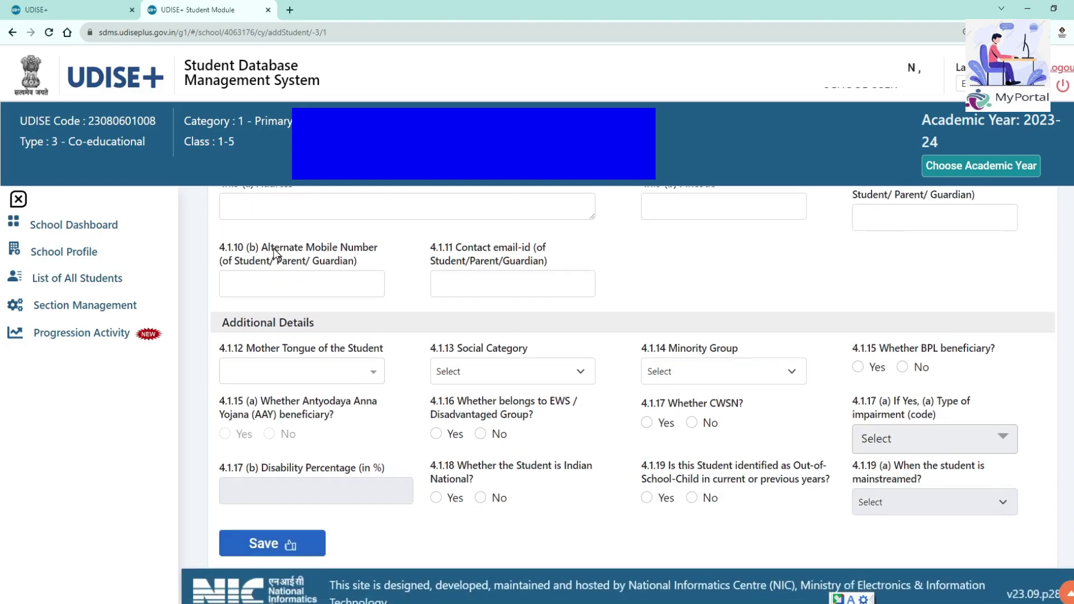
drag(262, 249, 290, 258)
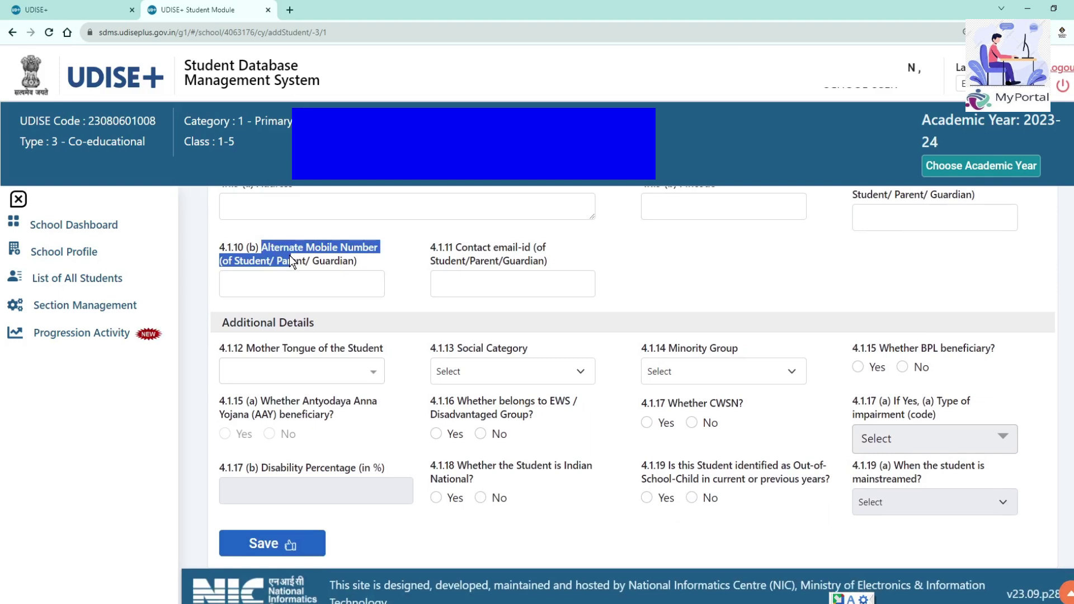
drag(456, 250, 485, 258)
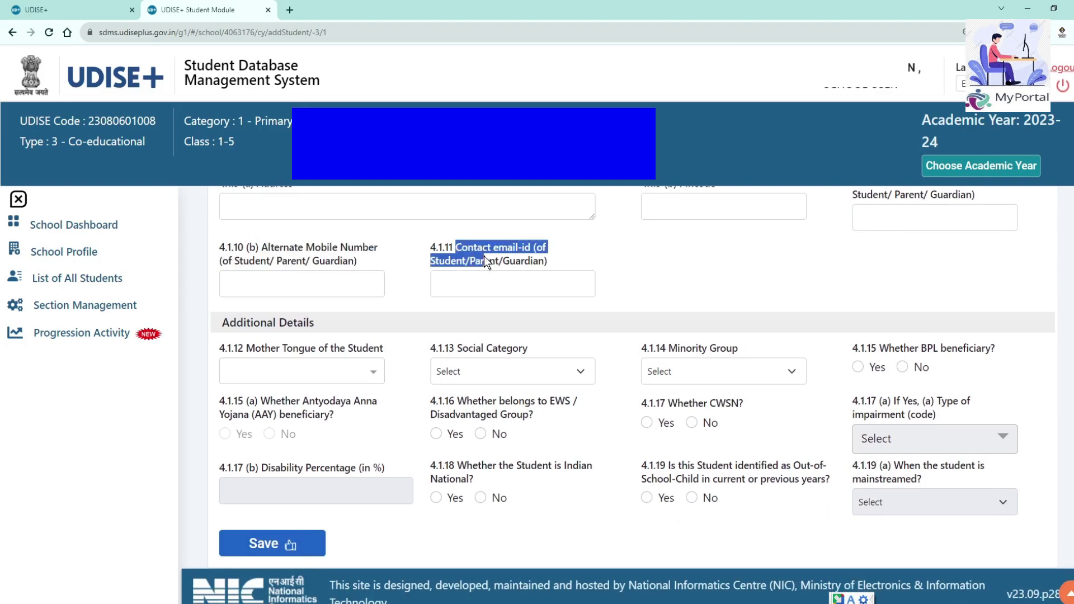
- Review the Additional Details fields, including BPL and AAY beneficiary status, EWS group, impairment type and disability percentage
scroll(488, 256, down, 1)
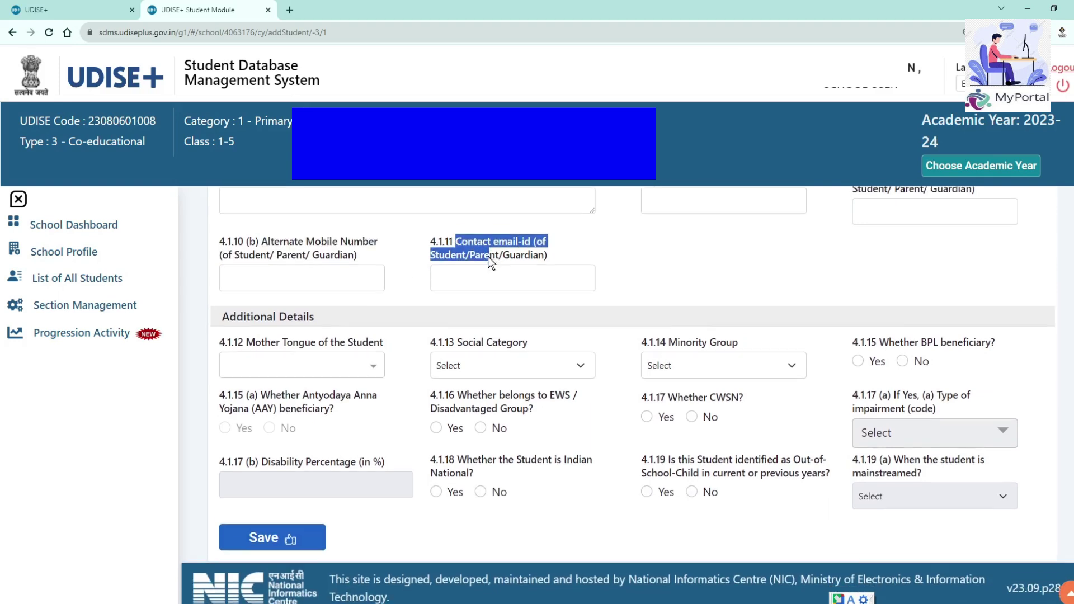
drag(219, 311, 315, 311)
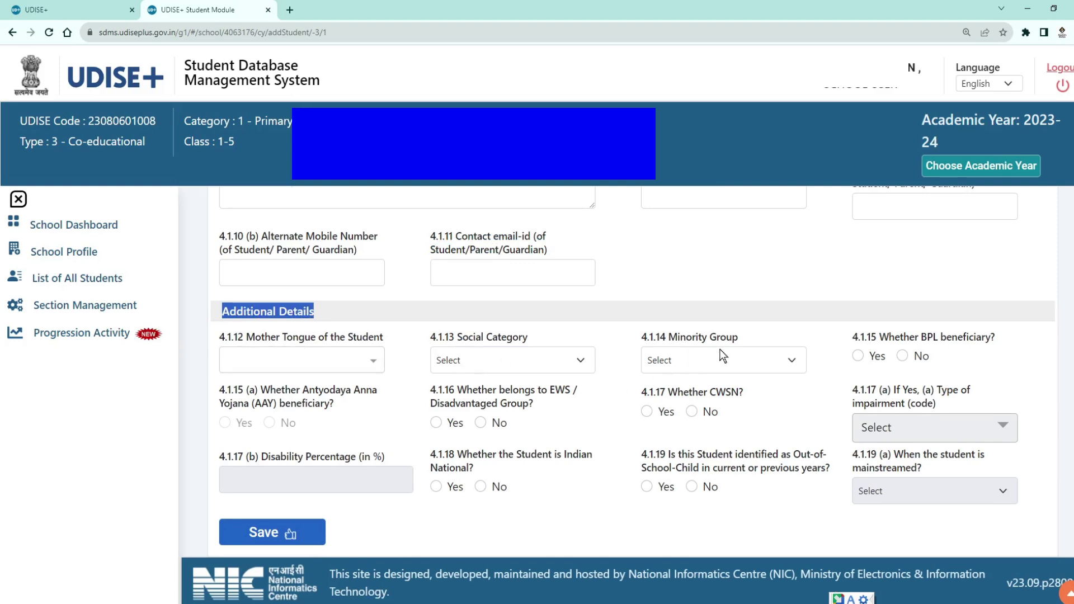
drag(900, 338, 932, 340)
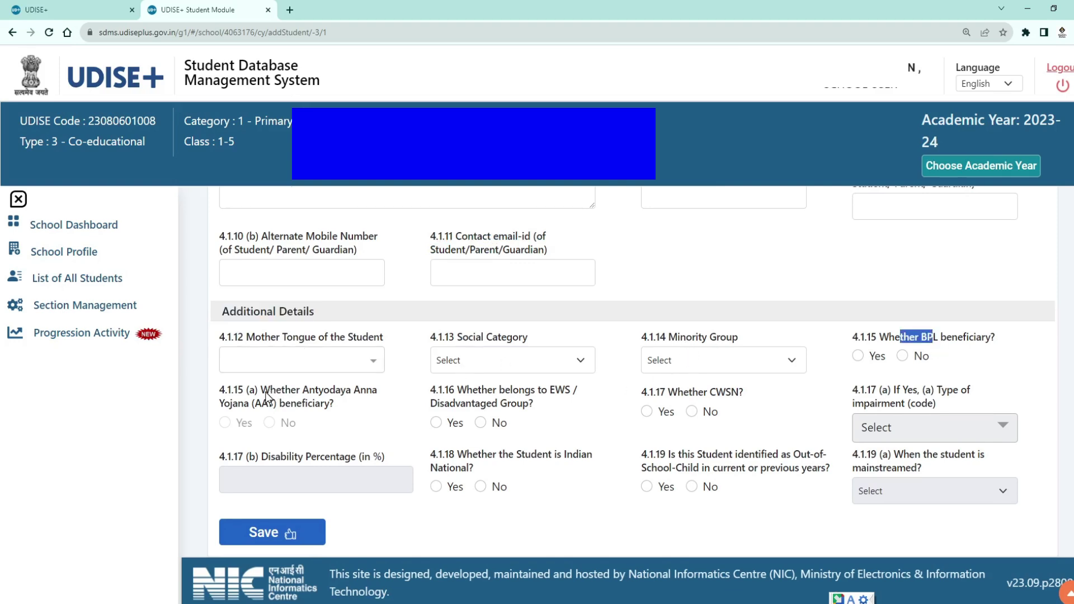
drag(269, 390, 304, 398)
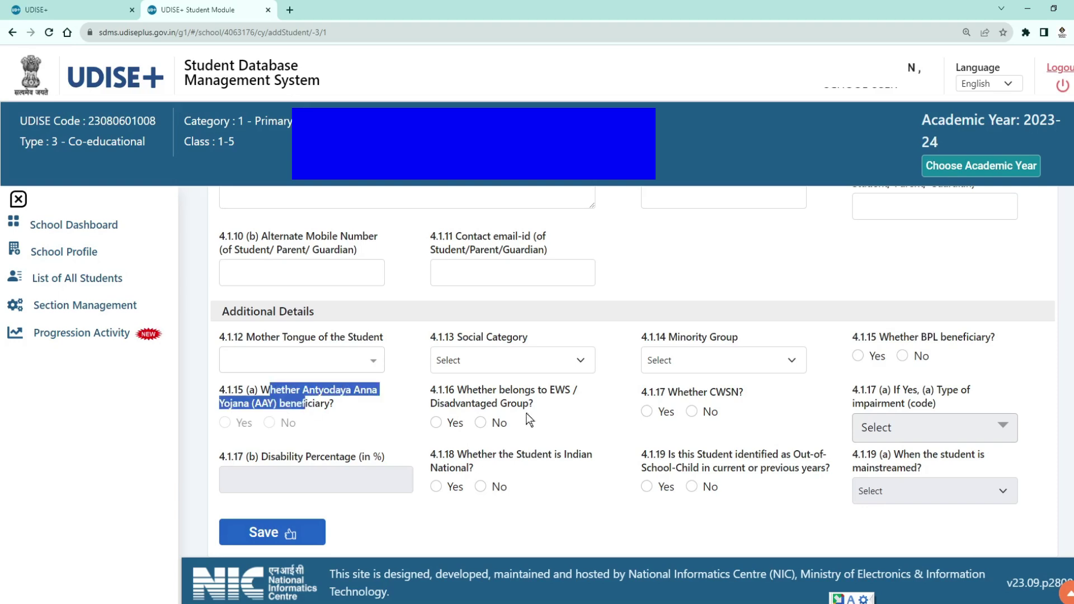
drag(473, 390, 502, 405)
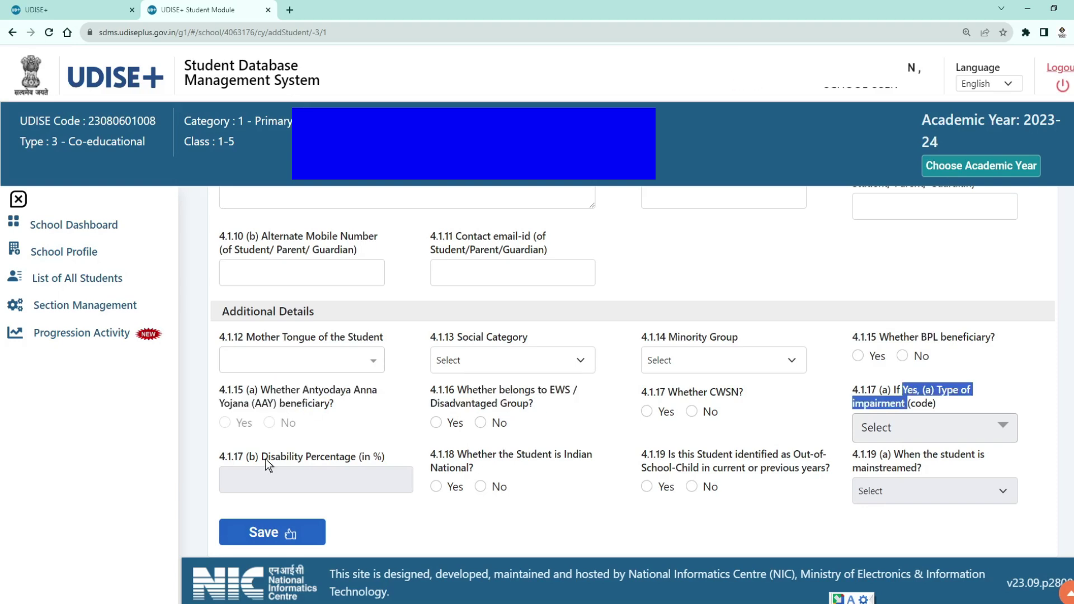
drag(268, 458, 325, 459)
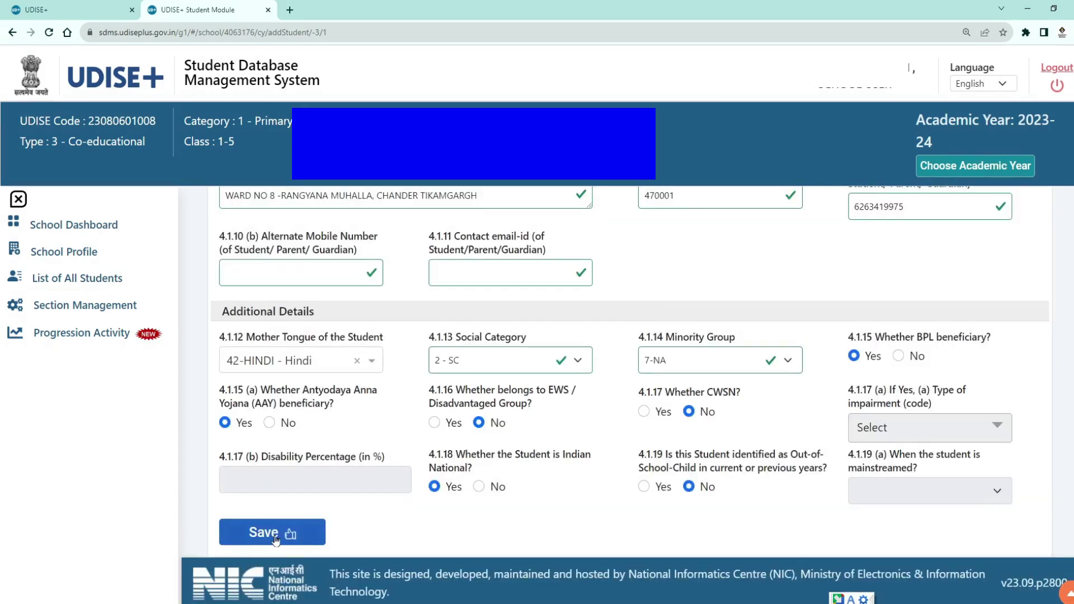
- Save the completed student form, confirming the student's name, father's name, mother's name and date of birth as correct
click(276, 536)
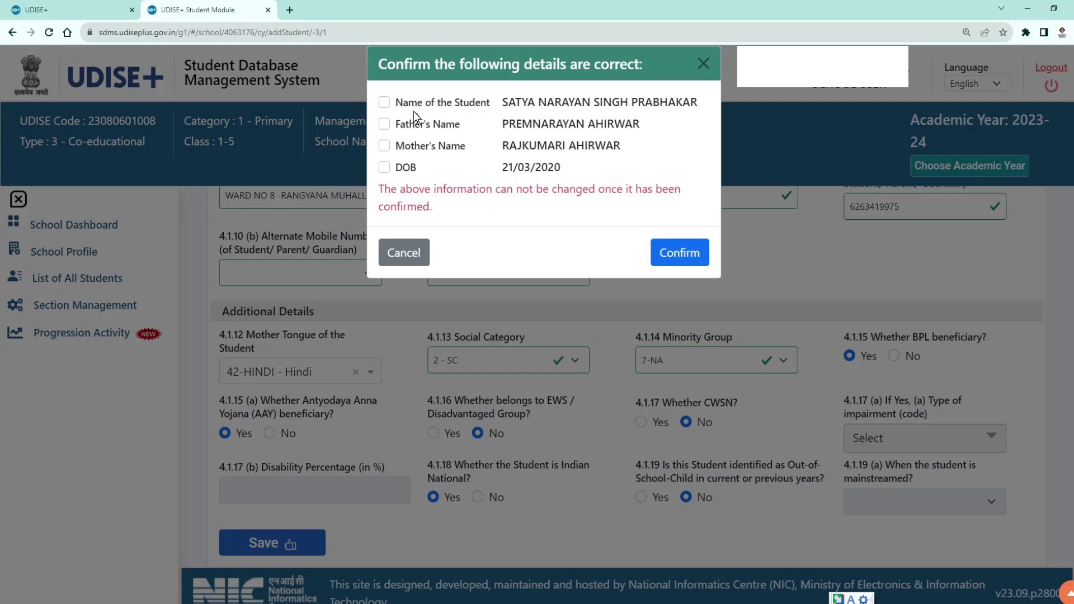
click(385, 102)
click(384, 124)
click(384, 147)
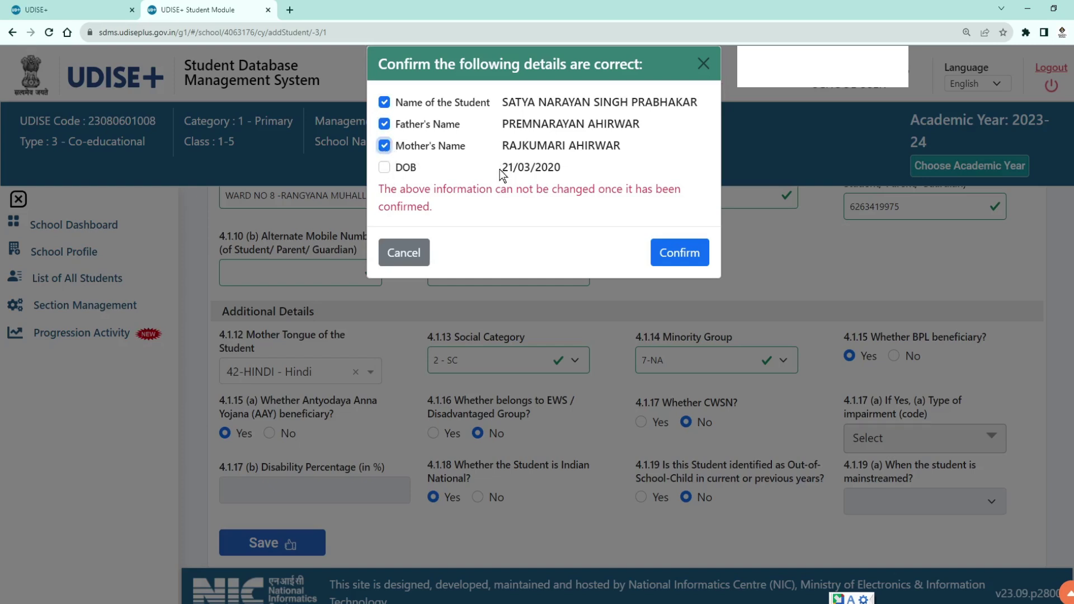
click(384, 167)
click(678, 253)
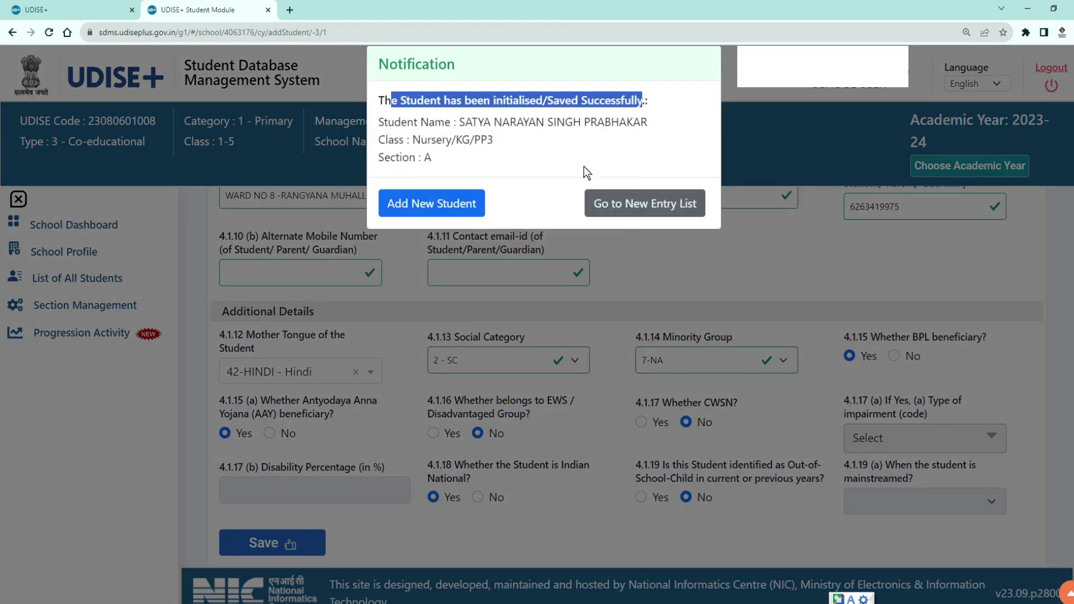
- Go to the new entry list and open the saved student's Enrolment Profile form
click(431, 203)
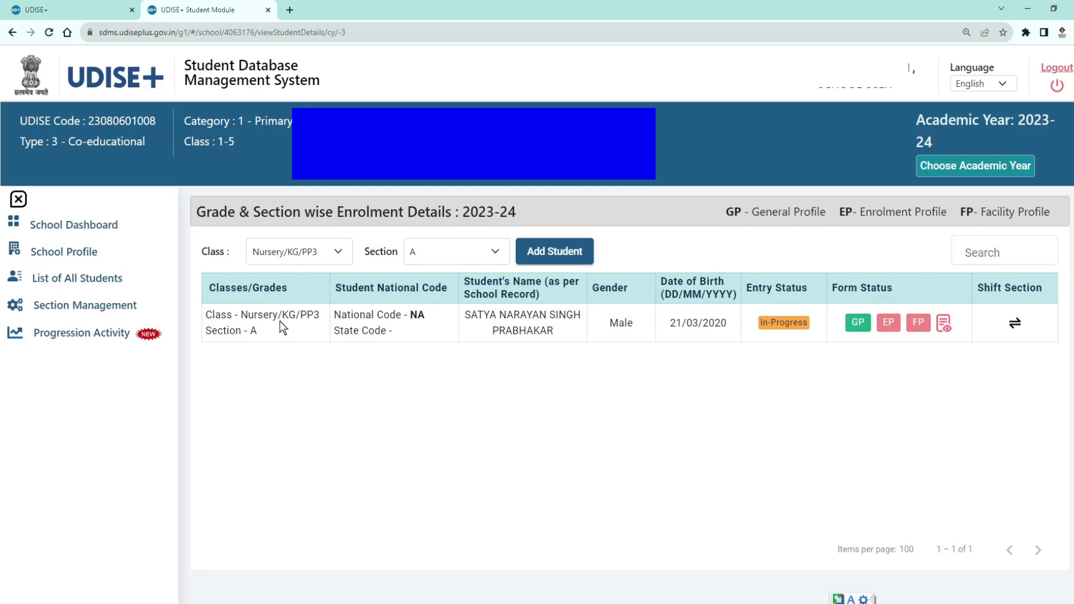
click(889, 324)
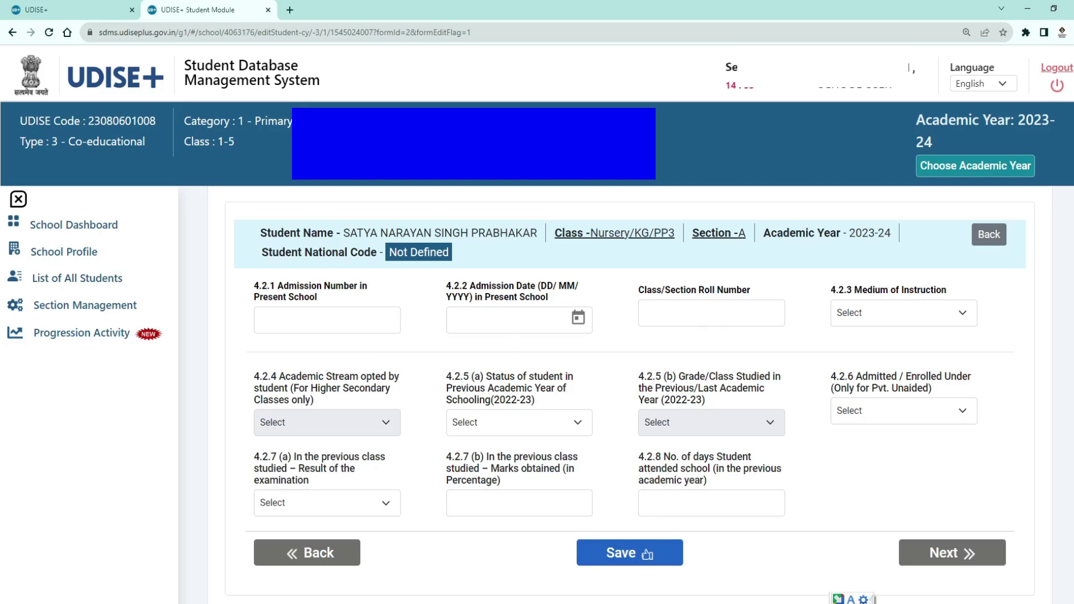
- Examine the Enrolment Details fields, particularly 4.2.5 (a) on the student's status in the previous academic year of schooling (2022-23)
click(711, 313)
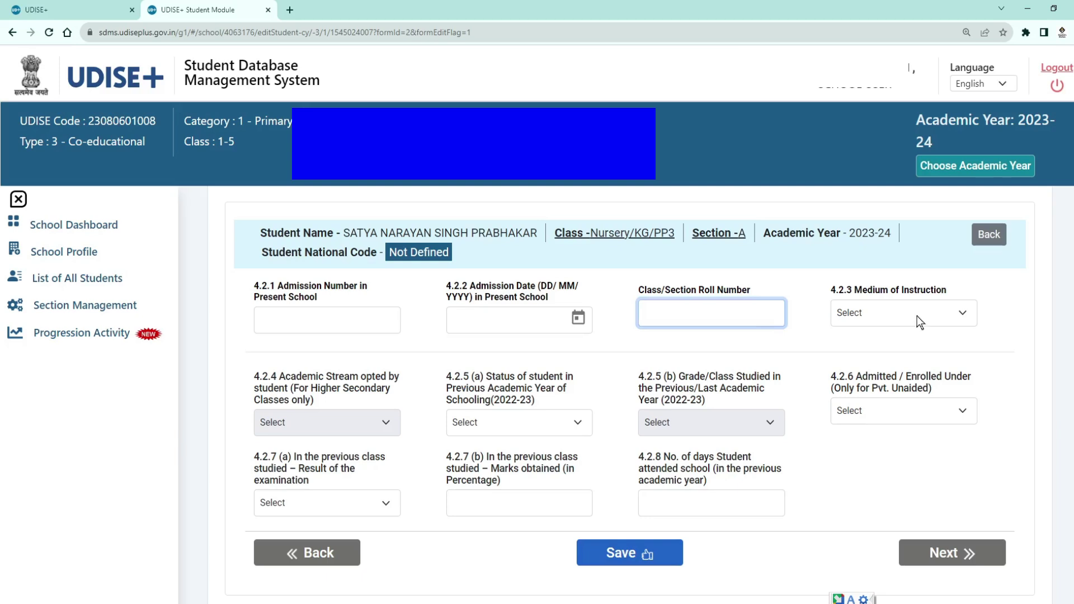
scroll(917, 318, down, 2)
drag(448, 324, 543, 344)
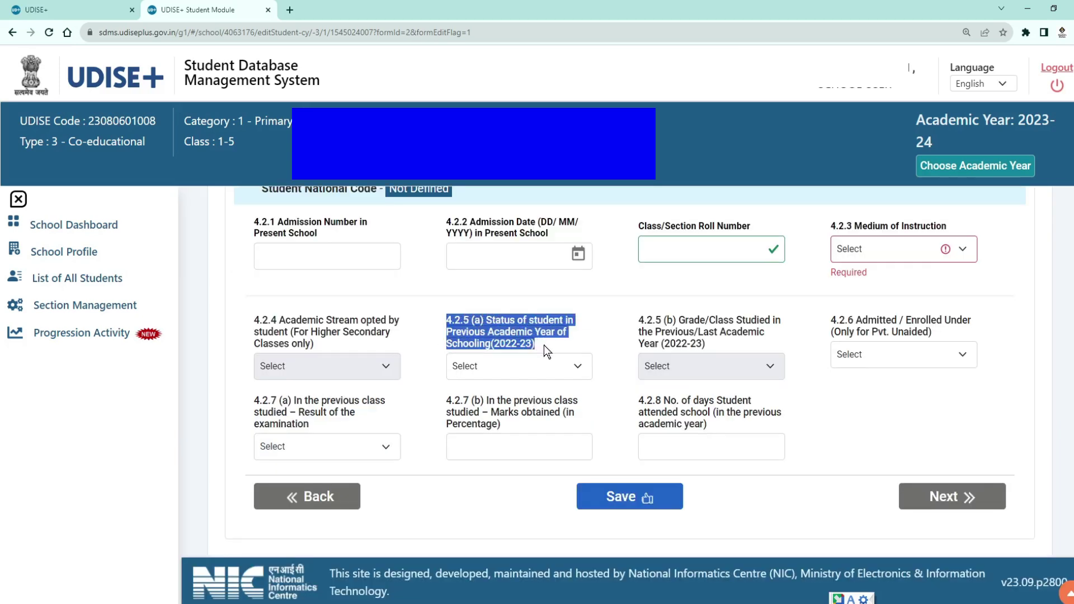
drag(487, 323, 536, 348)
click(516, 341)
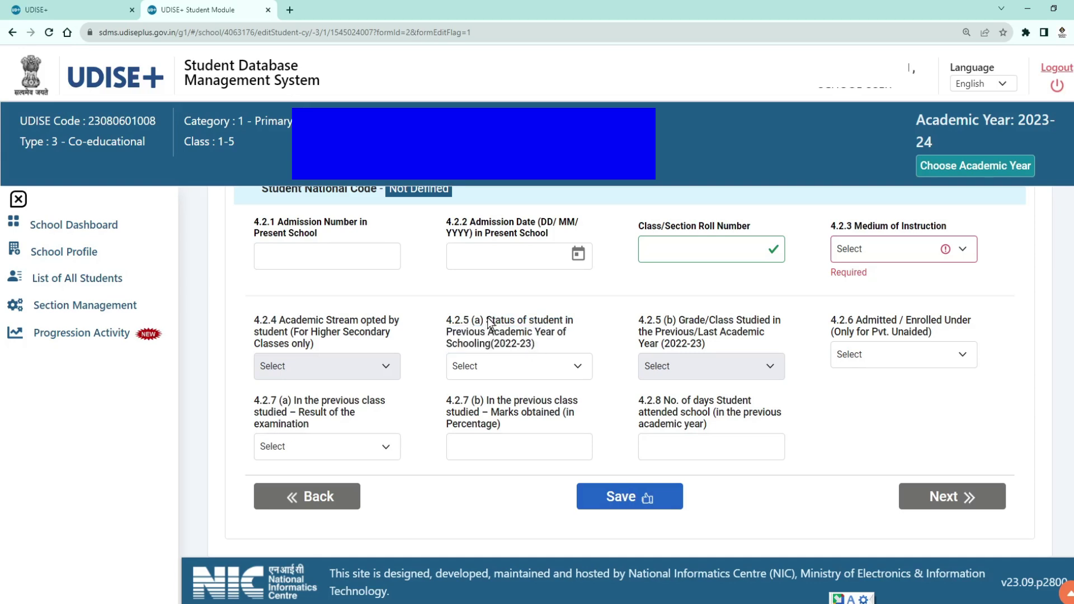
drag(488, 321, 536, 345)
click(536, 344)
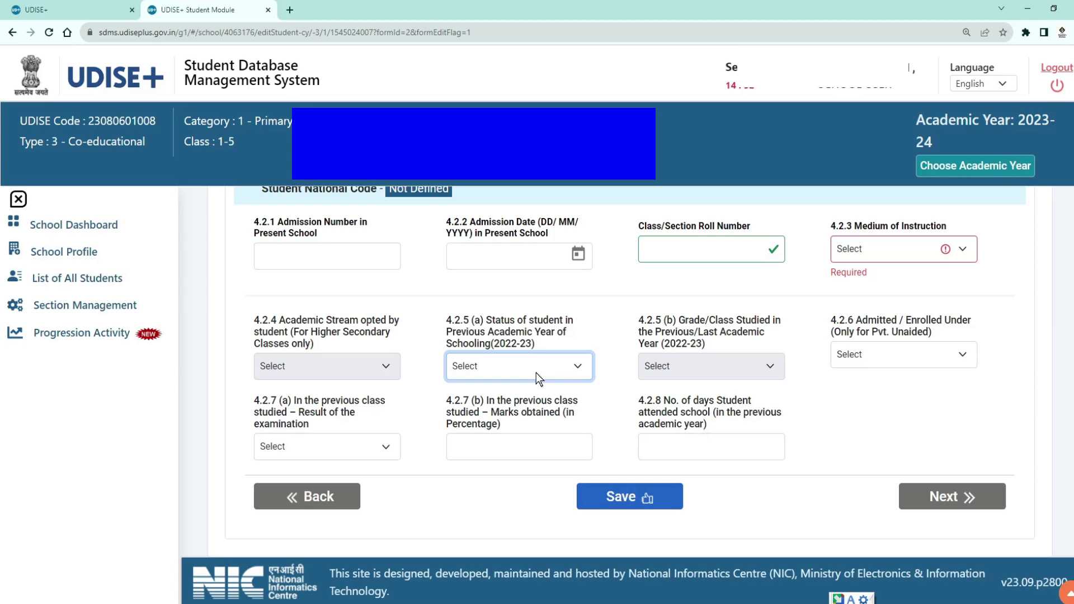
drag(446, 322, 517, 341)
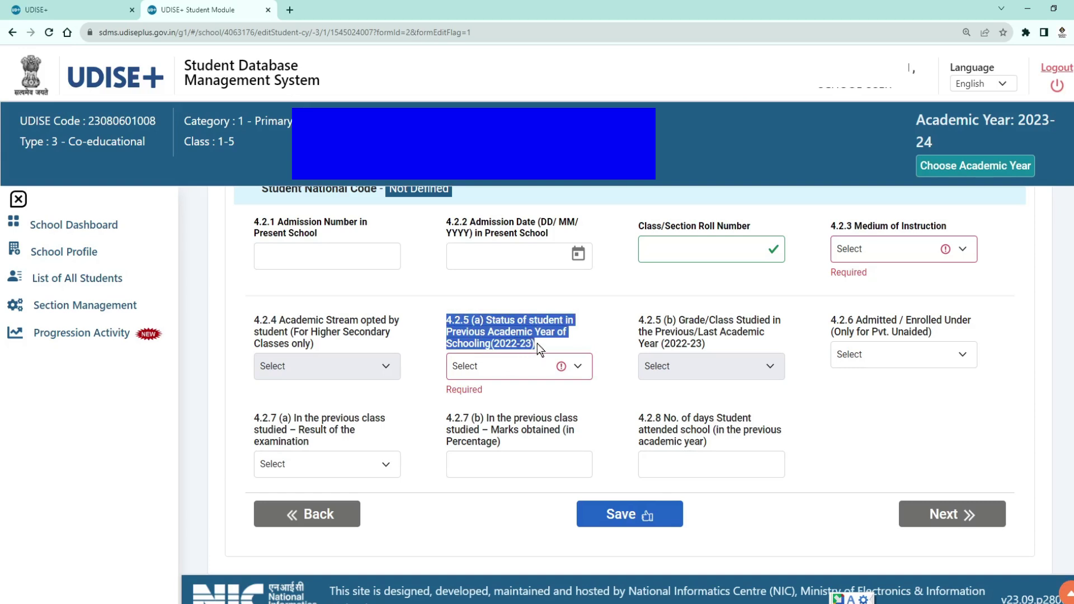
click(447, 323)
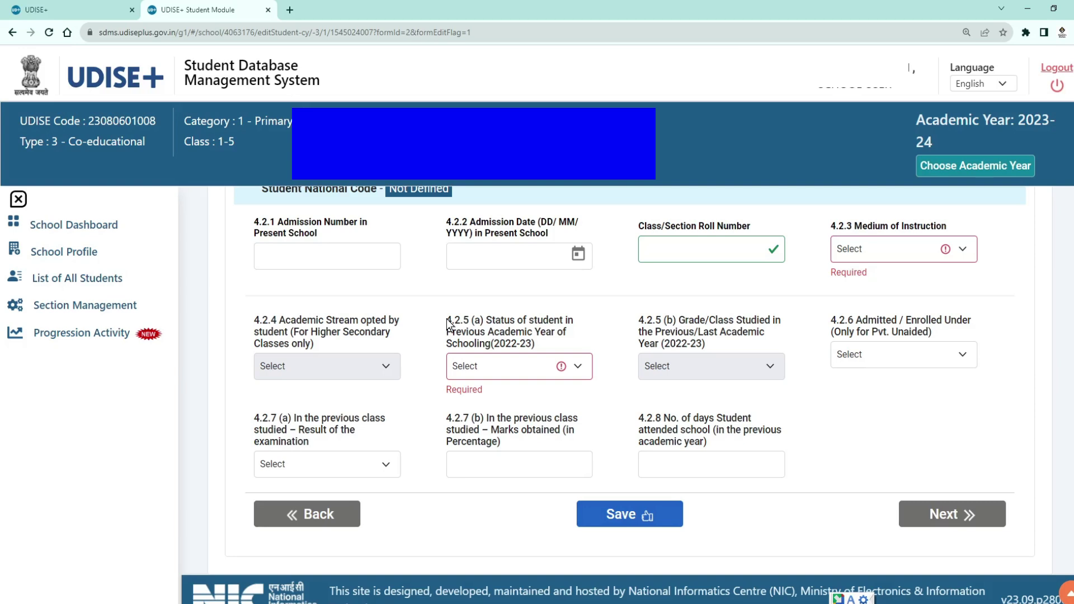
drag(445, 323, 532, 348)
click(493, 338)
drag(448, 325, 540, 350)
click(509, 338)
drag(447, 322, 520, 347)
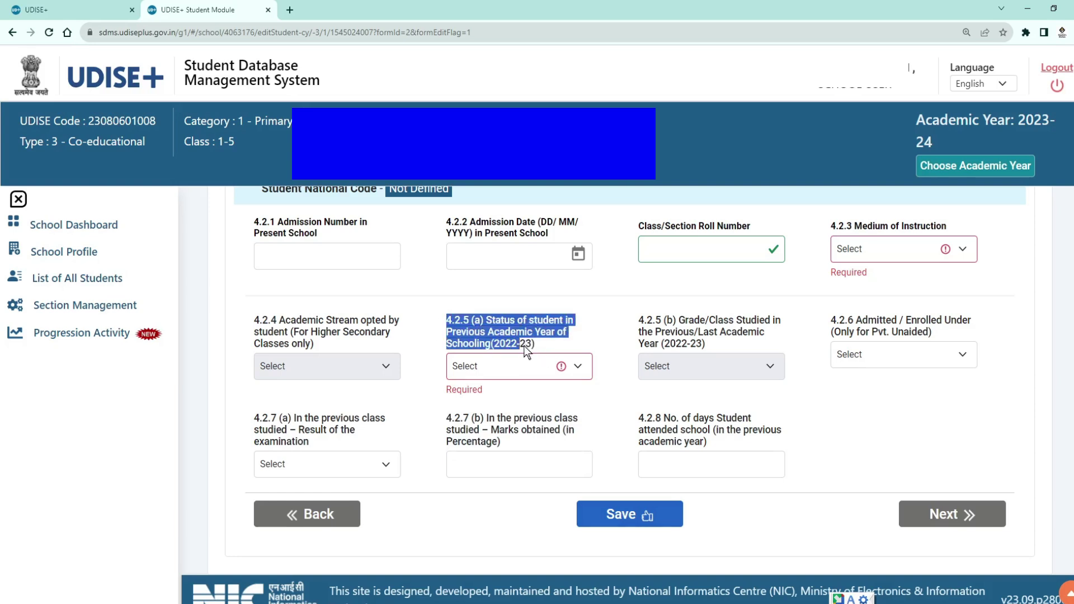
key(Tab)
key(Tab)
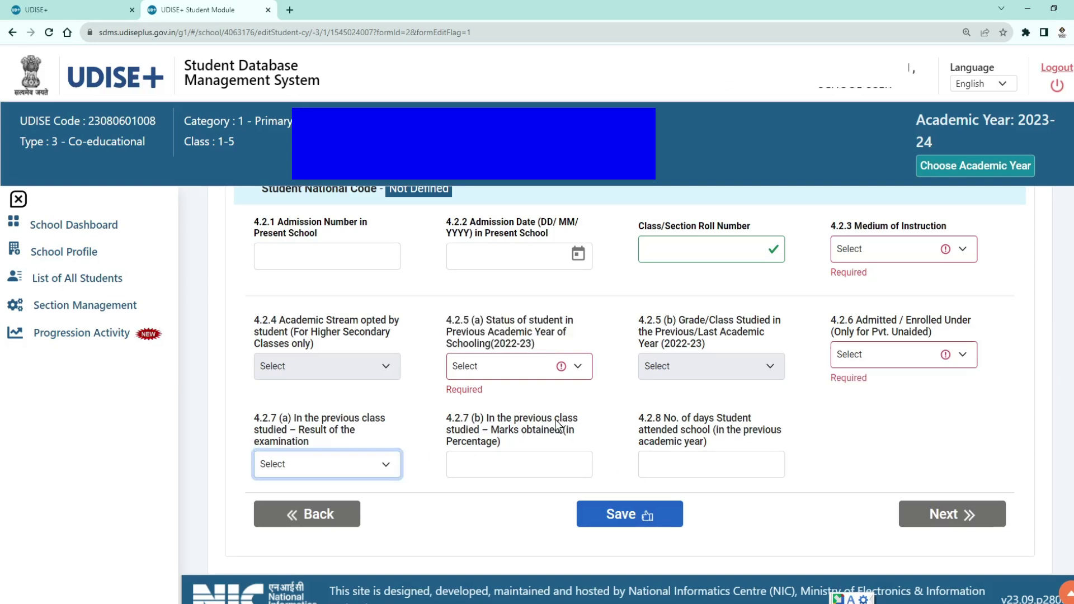
- Switch the portal language to Hindi for the Enrolment Details form
scroll(401, 401, up, 2)
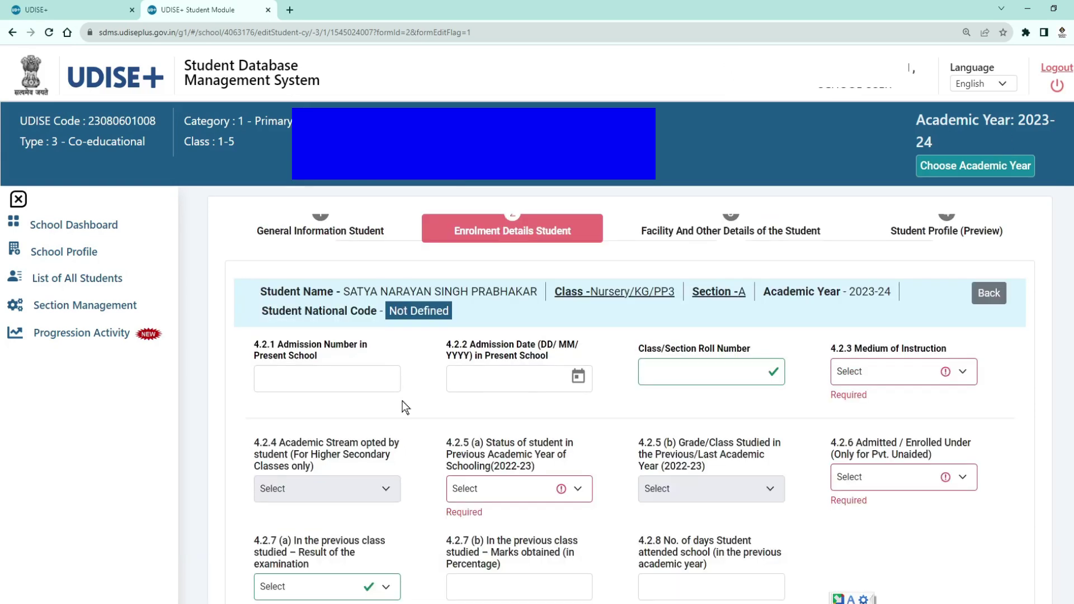
scroll(408, 401, down, 1)
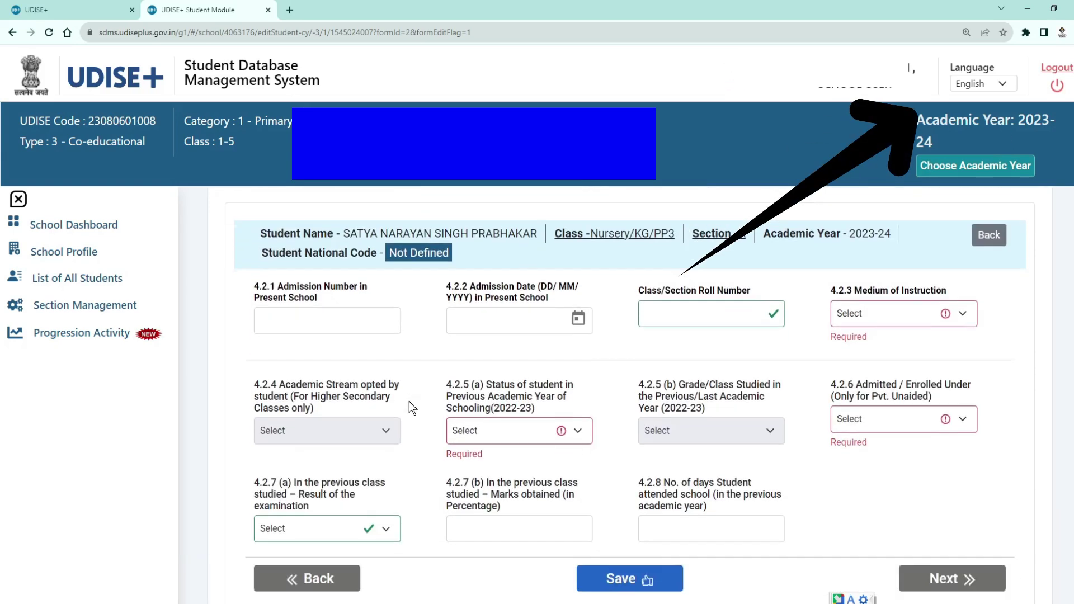
click(1002, 84)
click(1003, 85)
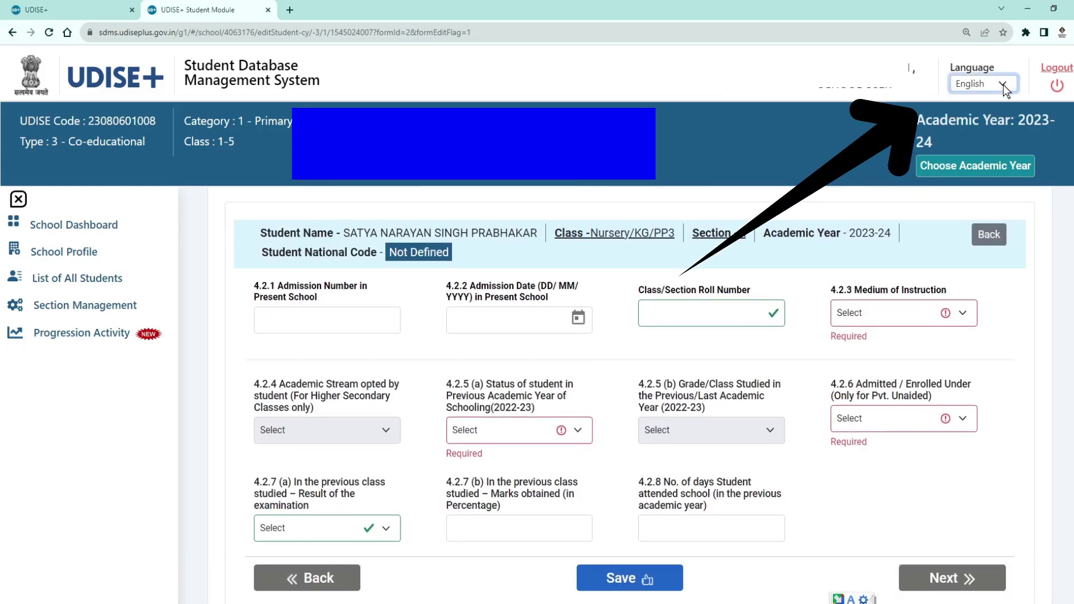
click(1003, 85)
click(1001, 83)
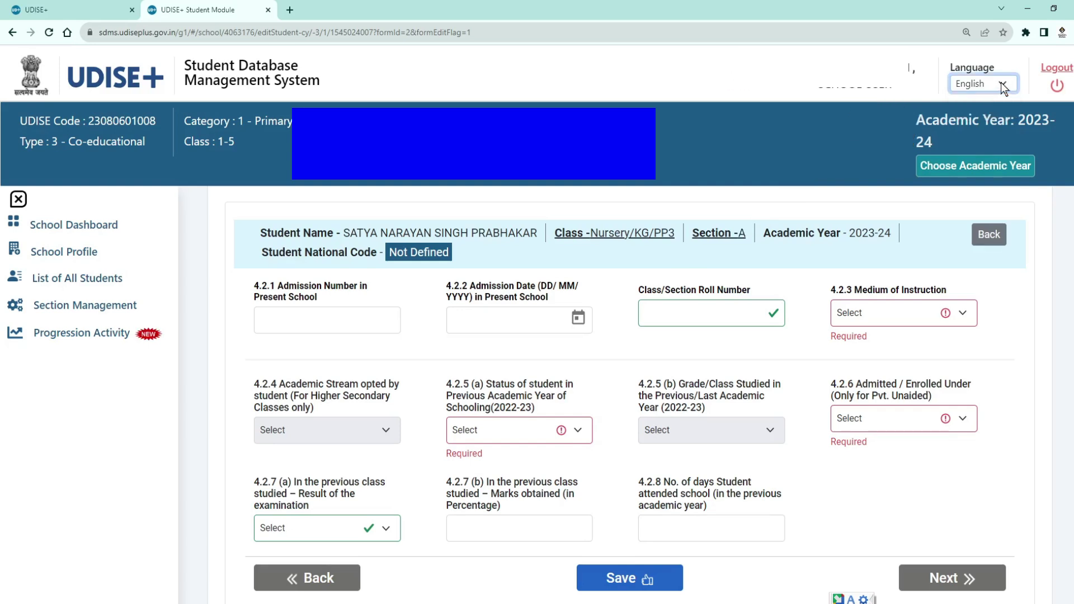
click(1001, 82)
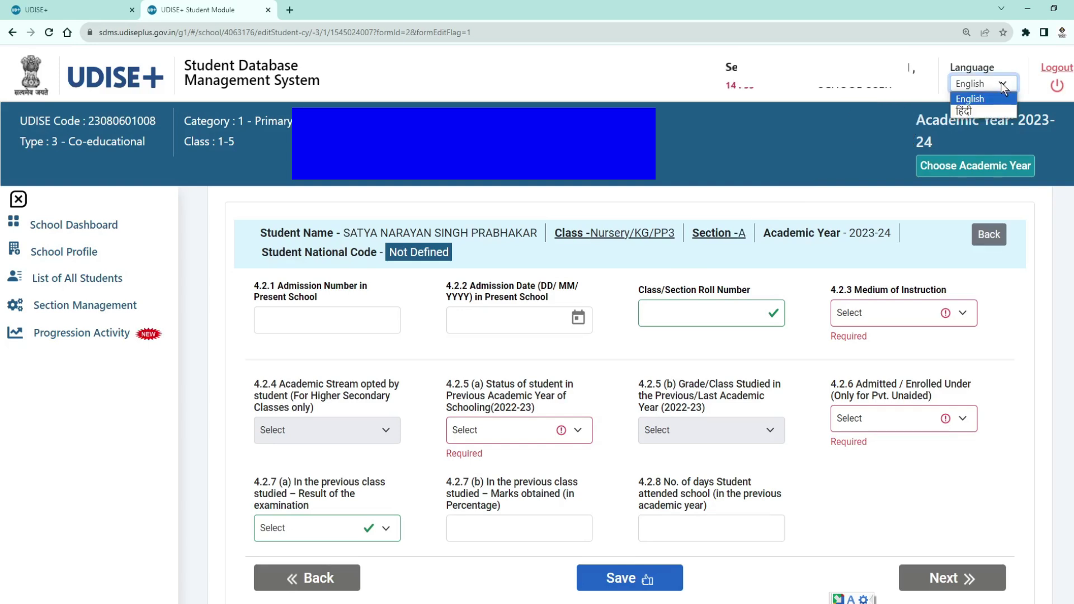
click(983, 110)
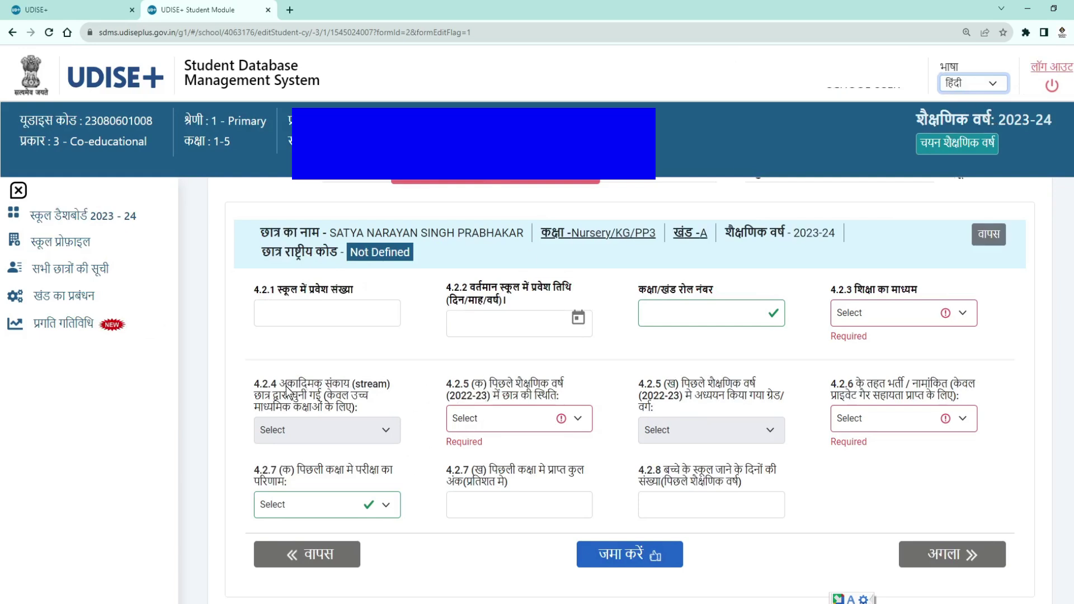
- Look over the Hindi enrolment field labels and review the student's facility and other details form, including scholarships and disorder screening
drag(287, 386, 320, 397)
click(478, 536)
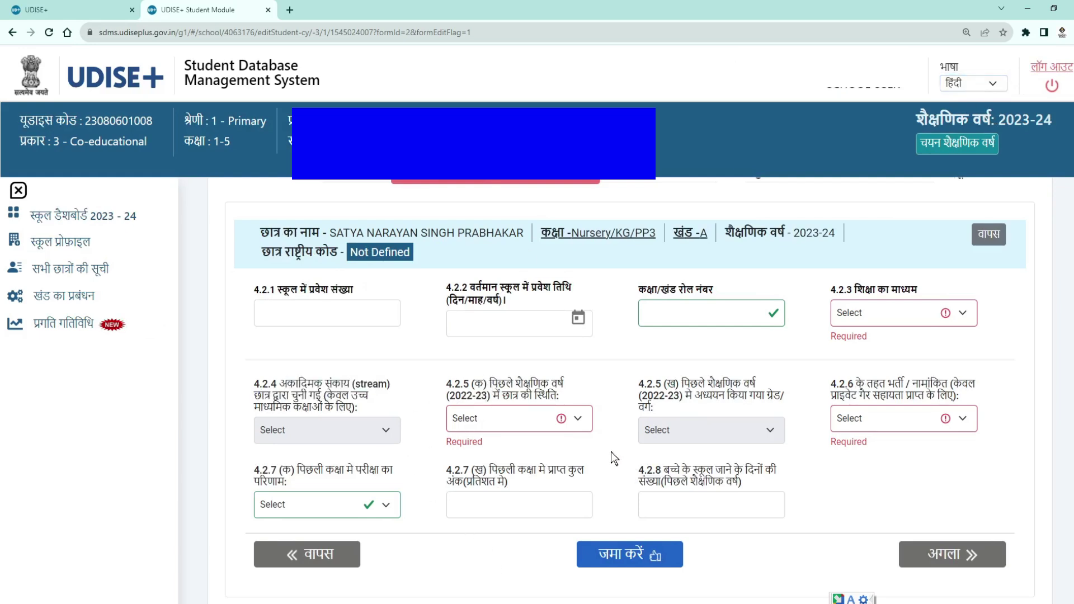
scroll(612, 454, down, 1)
scroll(828, 439, up, 2)
scroll(855, 456, down, 2)
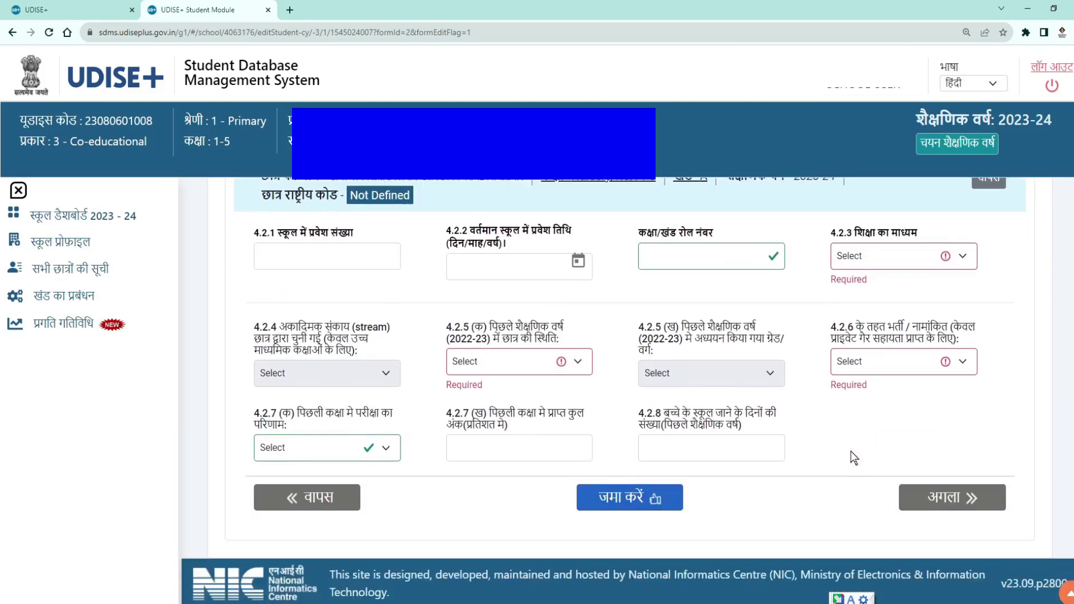
click(950, 497)
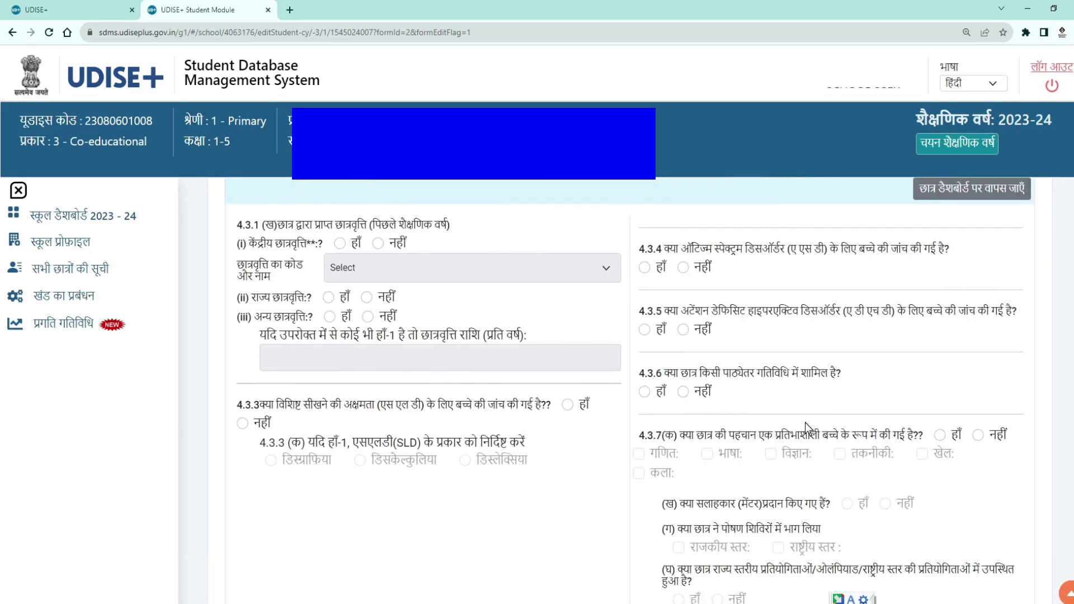
scroll(785, 392, up, 2)
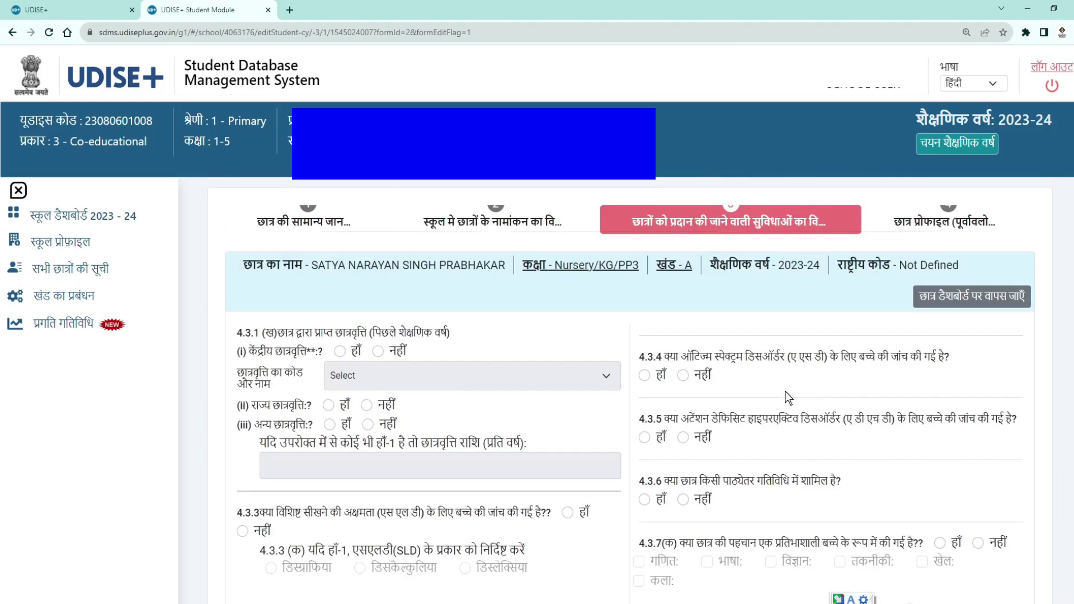
scroll(786, 391, down, 10)
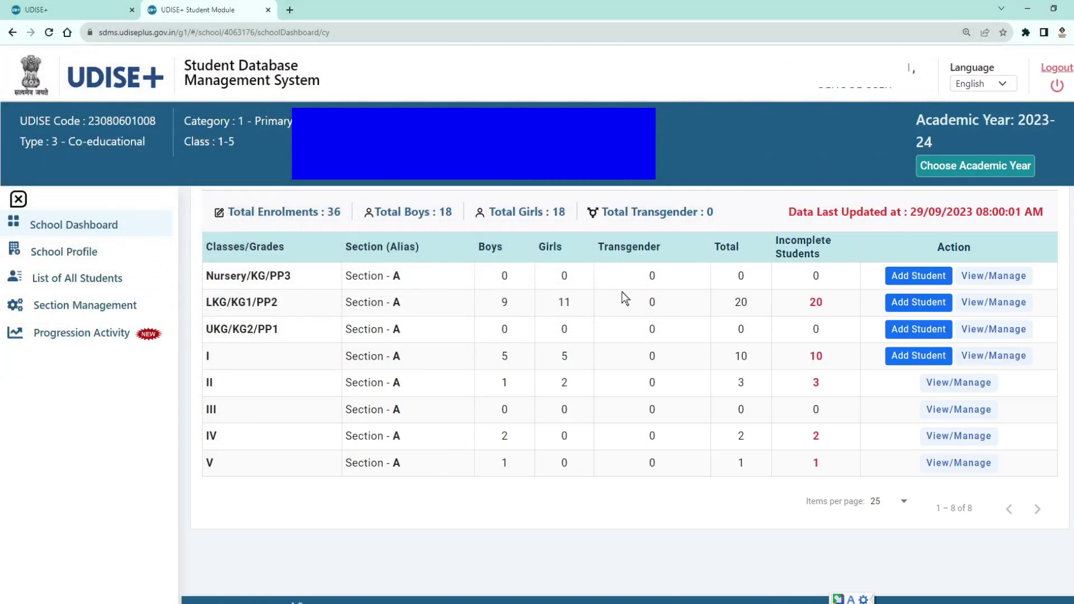
- Open the class and section change form for the first student in the LKG/KG1/PP2 student list
click(983, 304)
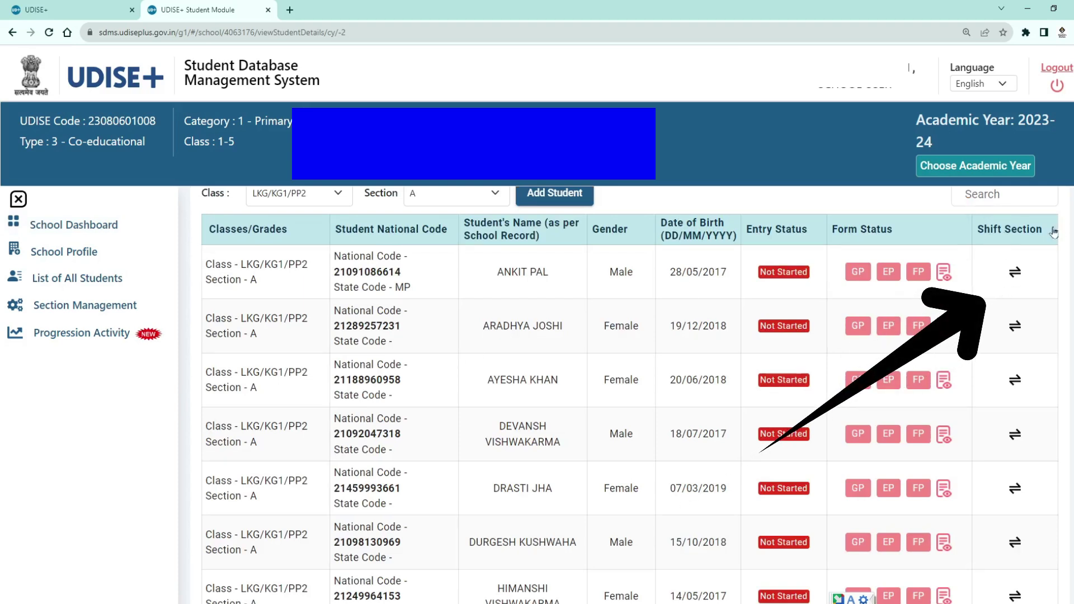
click(1016, 273)
scroll(866, 317, up, 1)
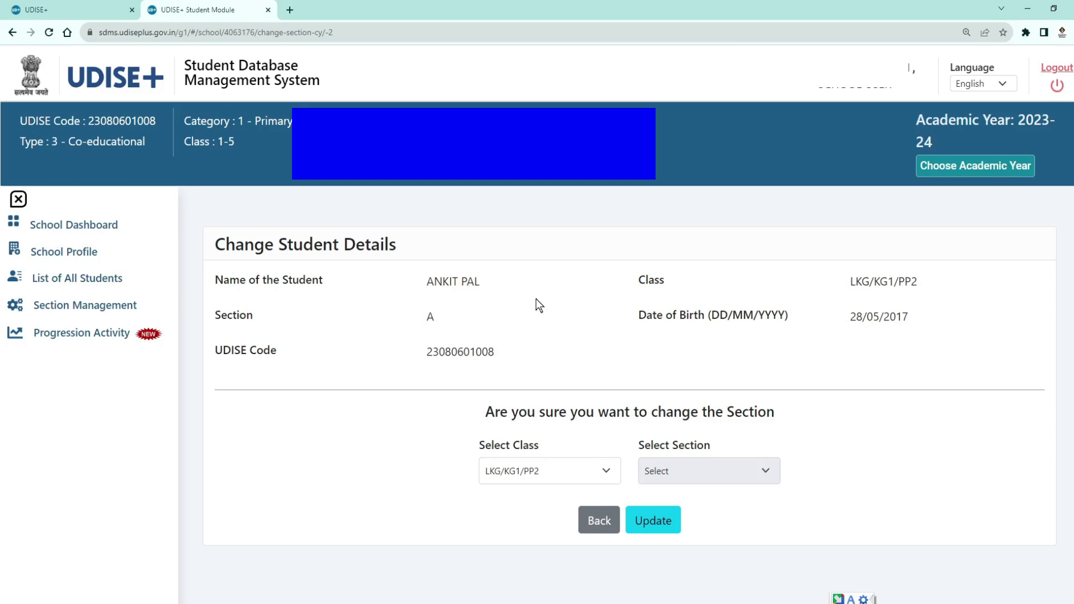
scroll(536, 300, down, 1)
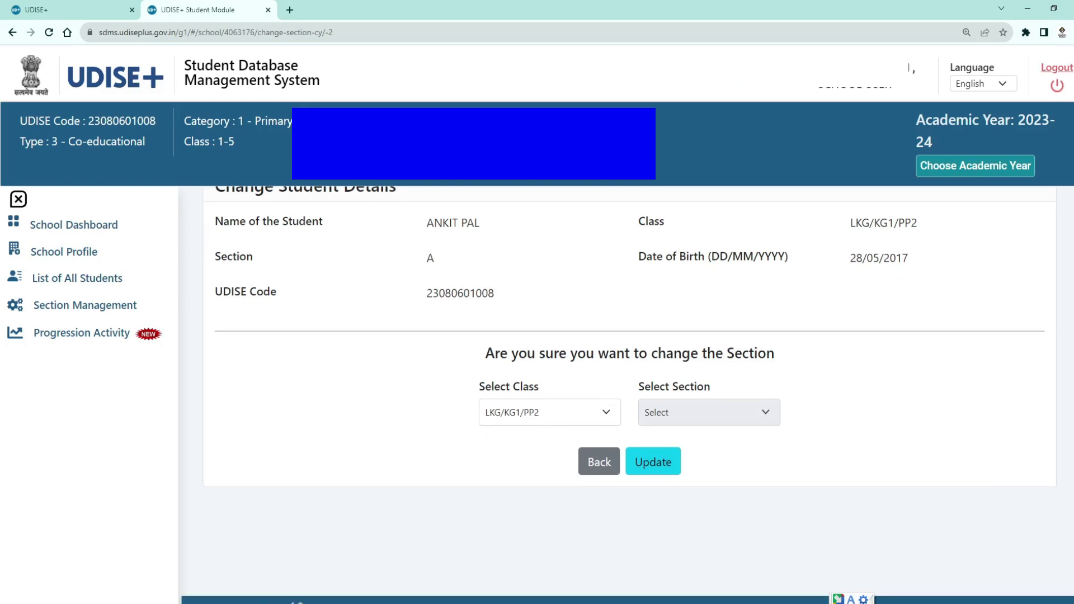
- Select UKG/KG2/PP1 as the student's new class and choose a section in the change form
click(604, 414)
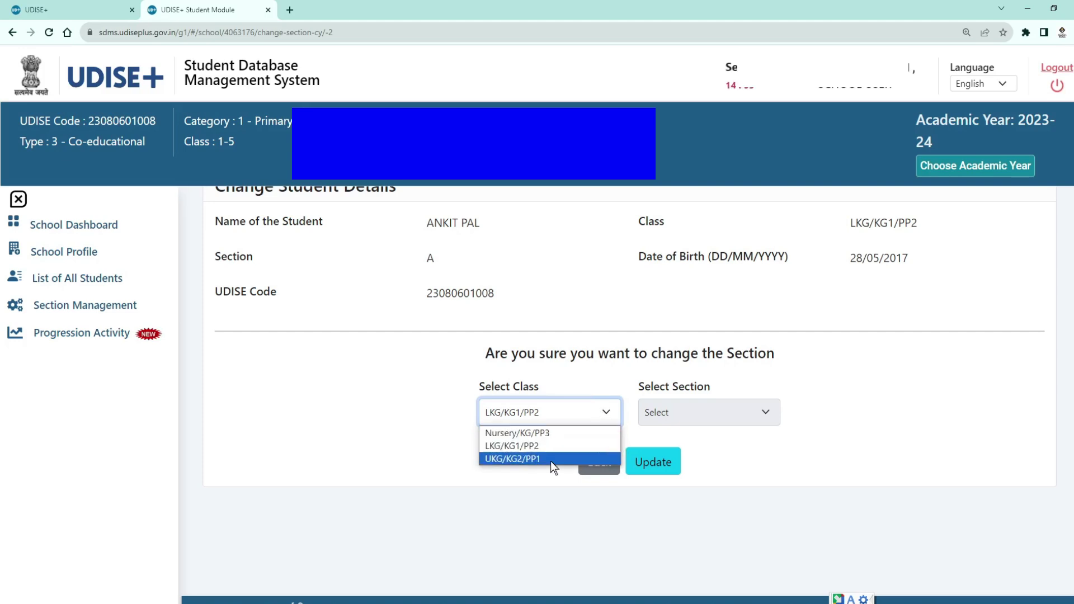
click(702, 419)
click(568, 410)
click(538, 455)
click(700, 412)
click(657, 445)
click(771, 493)
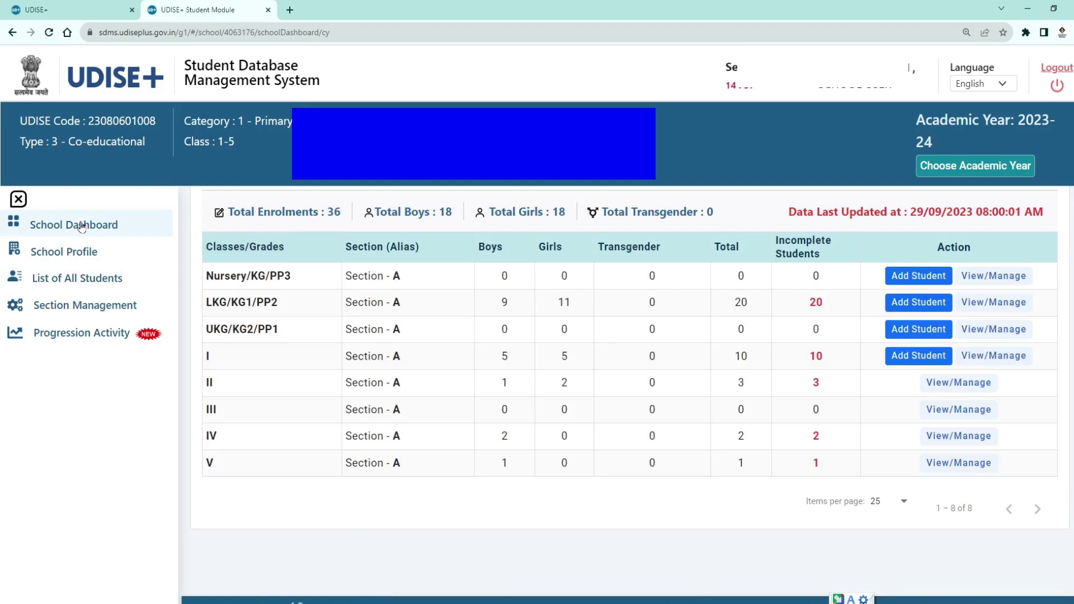
- Open the list of all students, validate the new Nursery/KG/PP3 student's Aadhaar for name, and request validation again
click(84, 283)
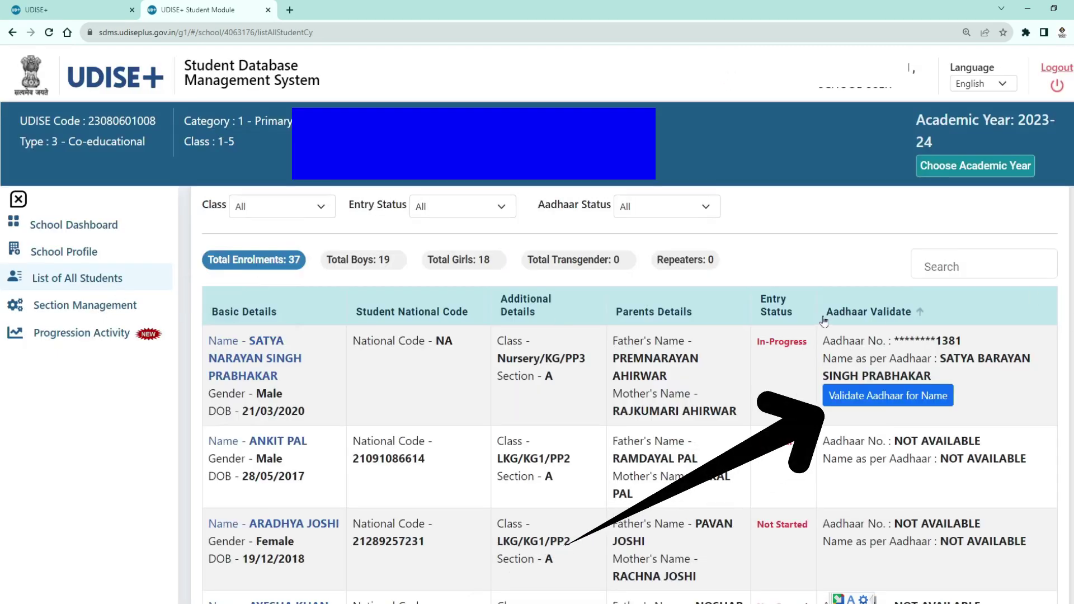
scroll(824, 320, up, 1)
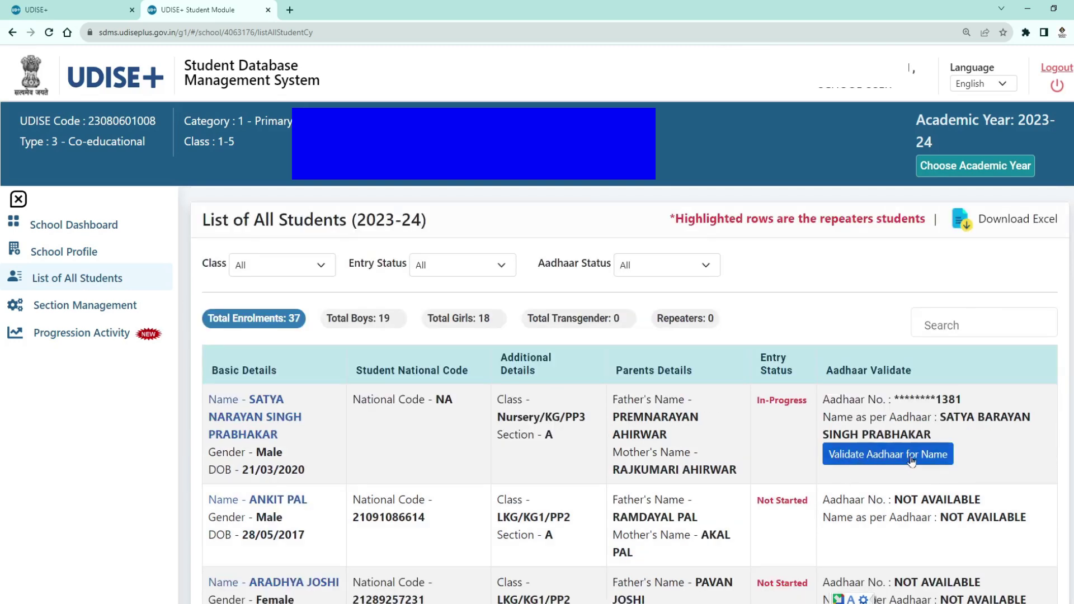
click(876, 463)
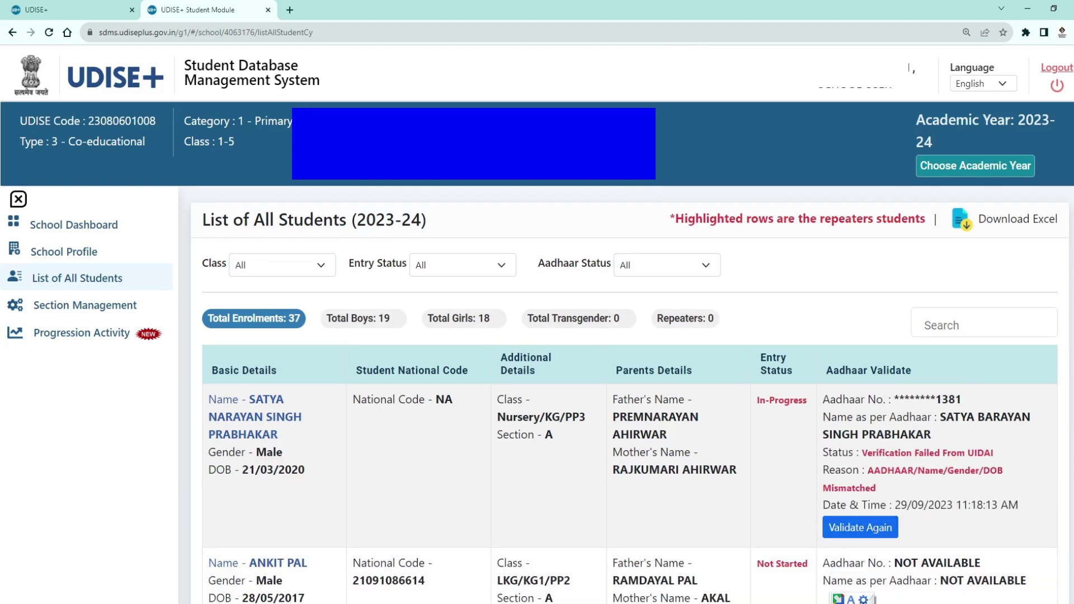
drag(862, 452, 999, 454)
click(843, 534)
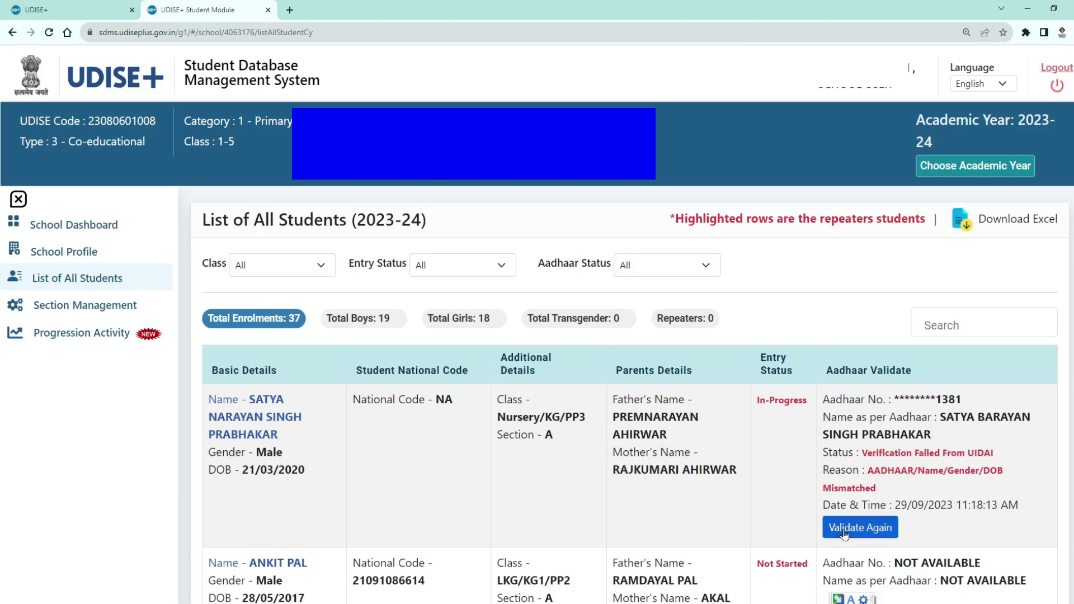